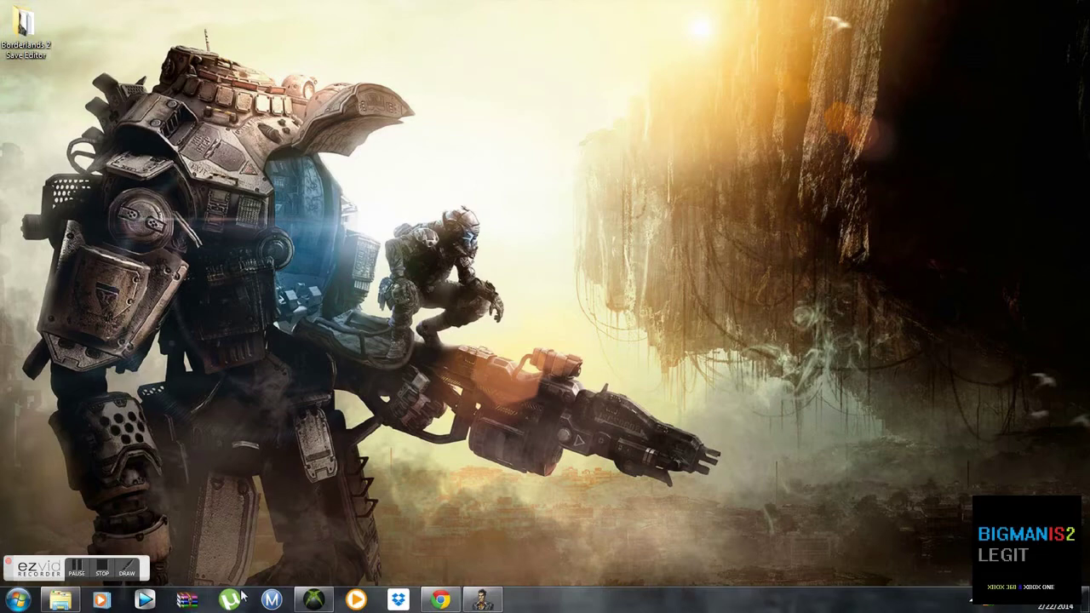
# Switch to Horizon and open the level 72 Thousand Cuts save from the flash drive's Borderlands 2 games.
pyautogui.click(313, 601)
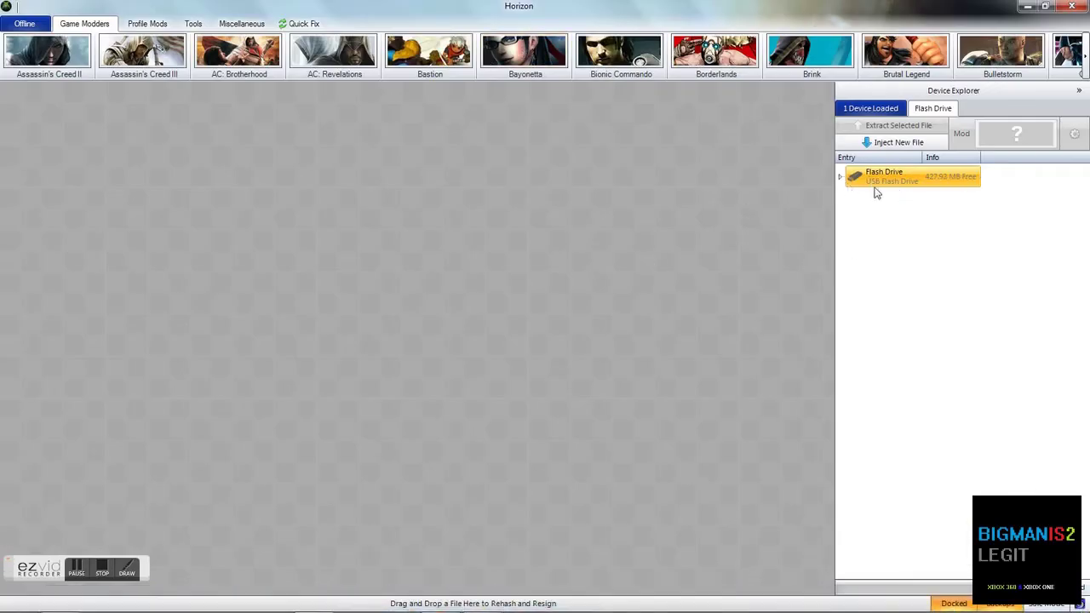
pyautogui.click(840, 177)
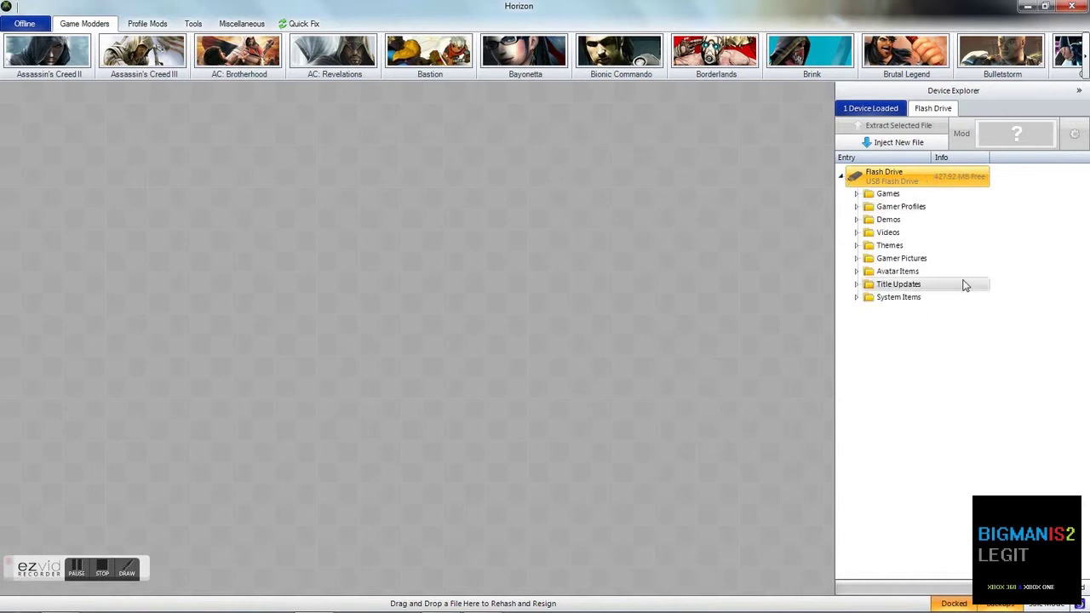
pyautogui.click(858, 194)
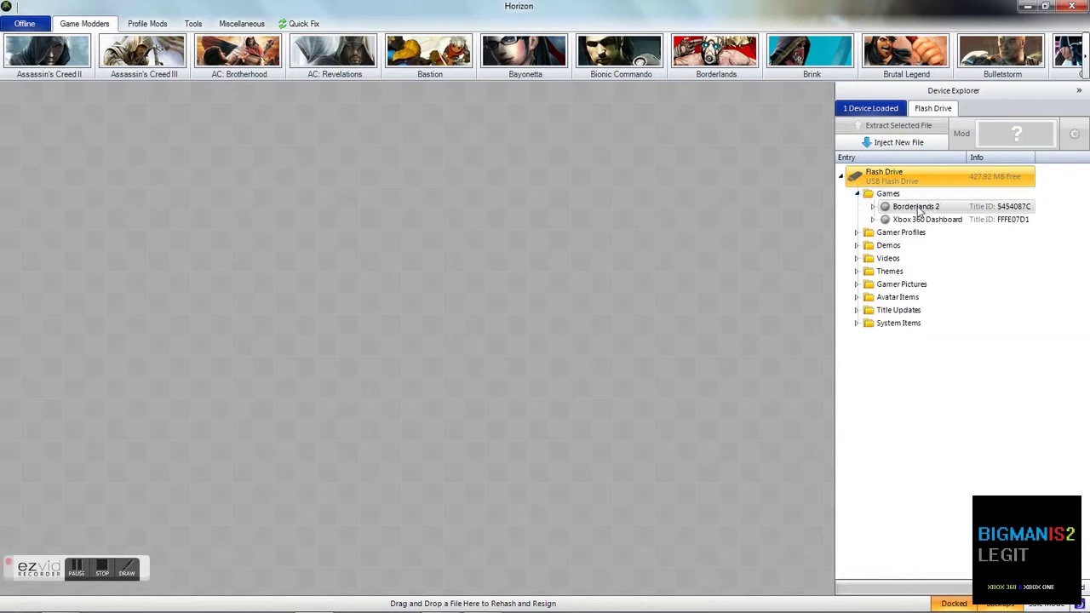
pyautogui.click(874, 207)
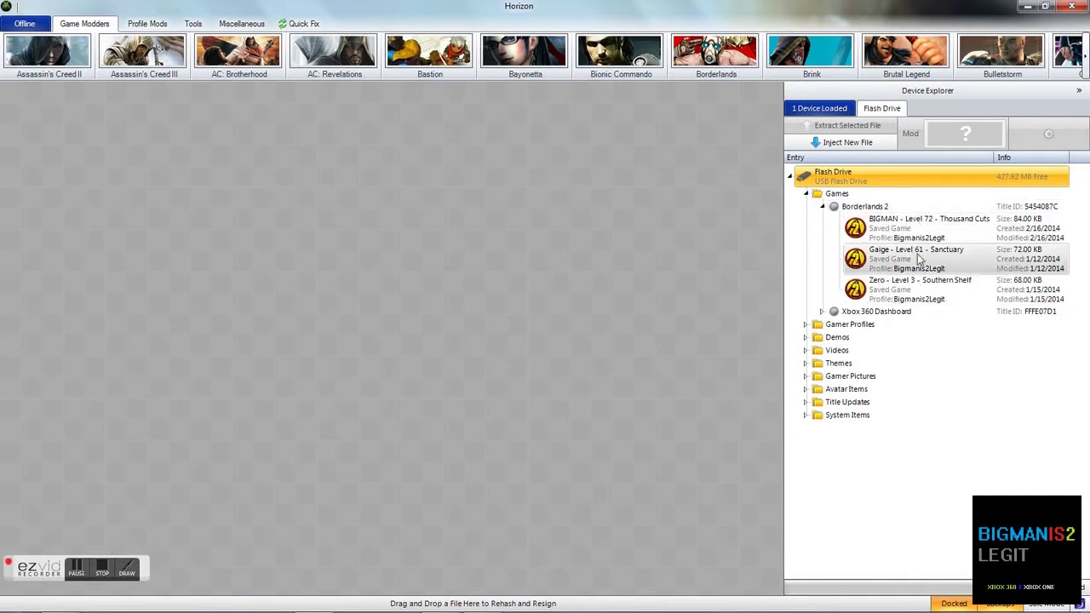
pyautogui.click(926, 229)
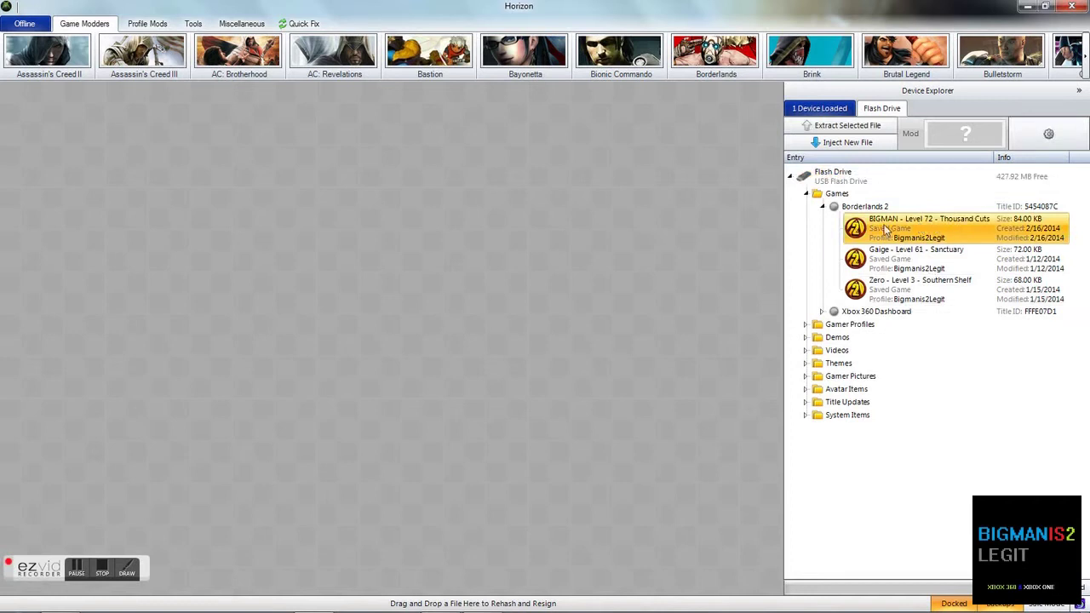
pyautogui.doubleClick(885, 230)
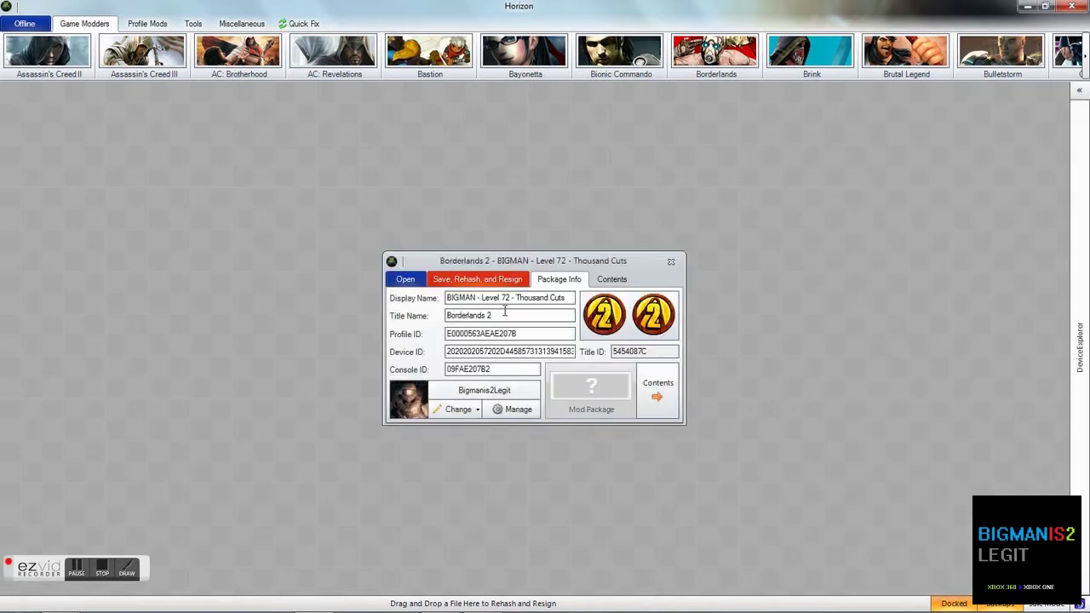
# Extract SaveGame.sav from the package contents to the Desktop, then minimise Horizon.
pyautogui.click(610, 288)
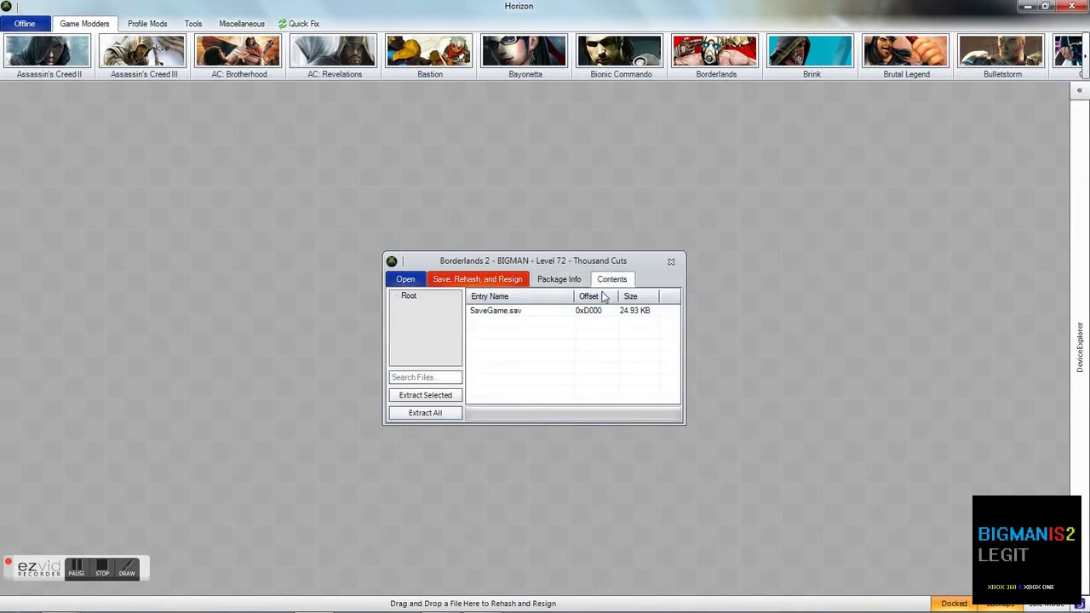
pyautogui.click(525, 310)
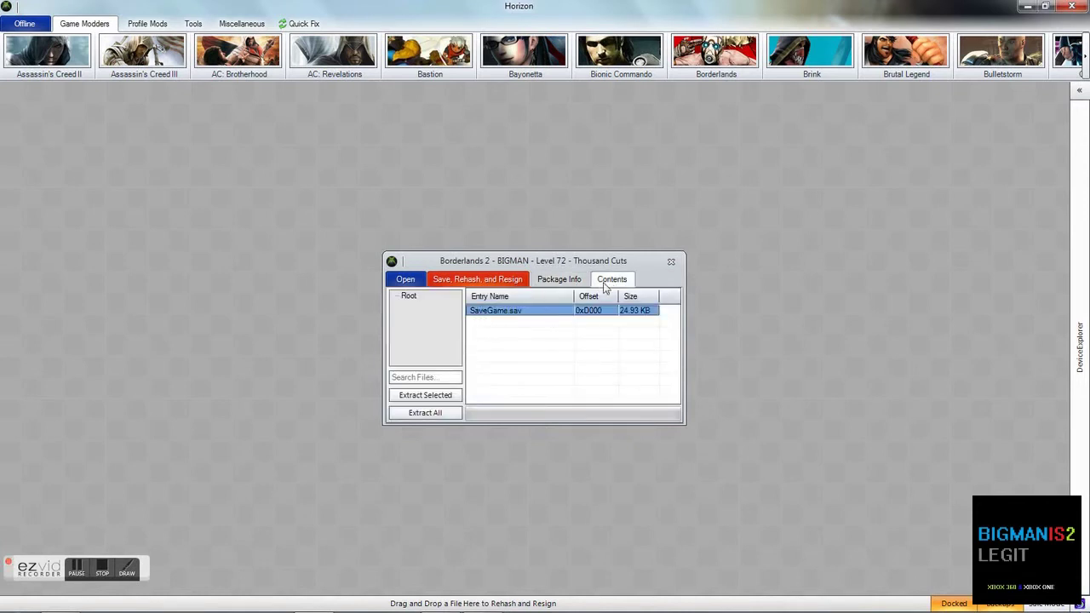
pyautogui.rightClick(502, 314)
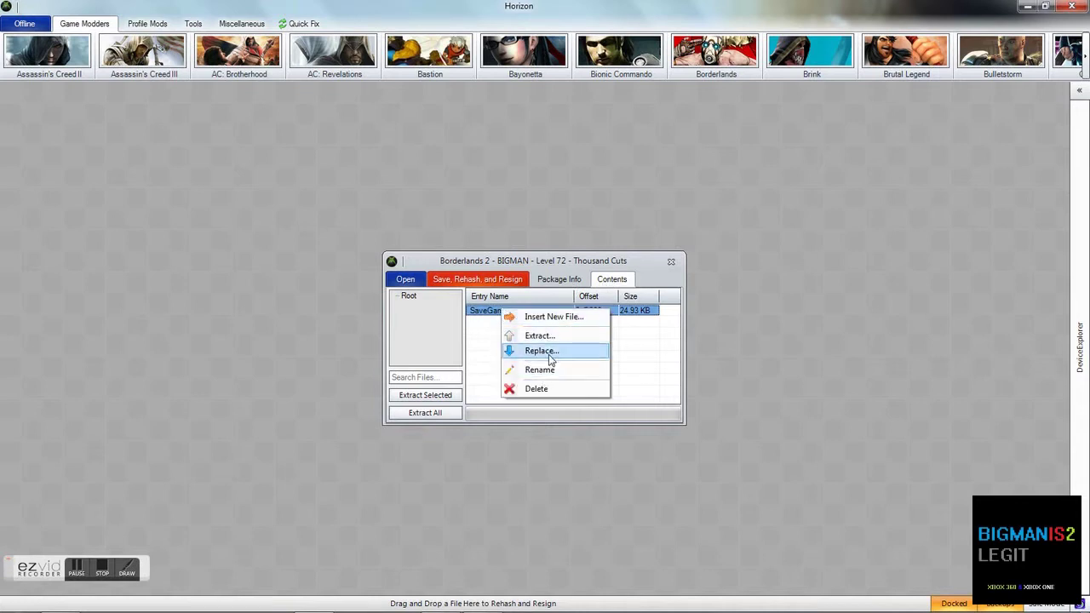
pyautogui.click(545, 336)
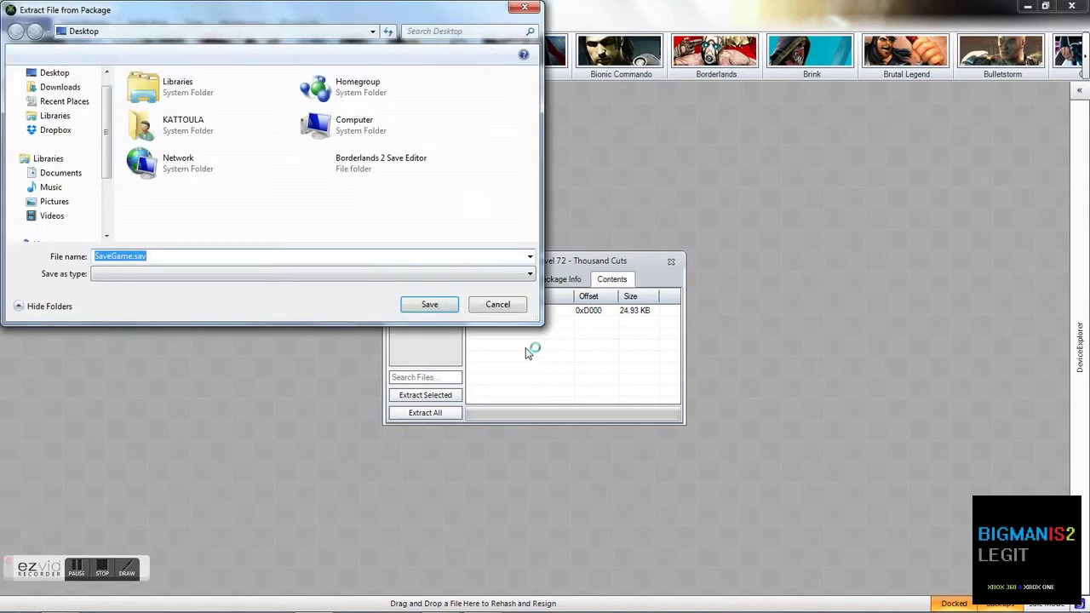
pyautogui.click(98, 99)
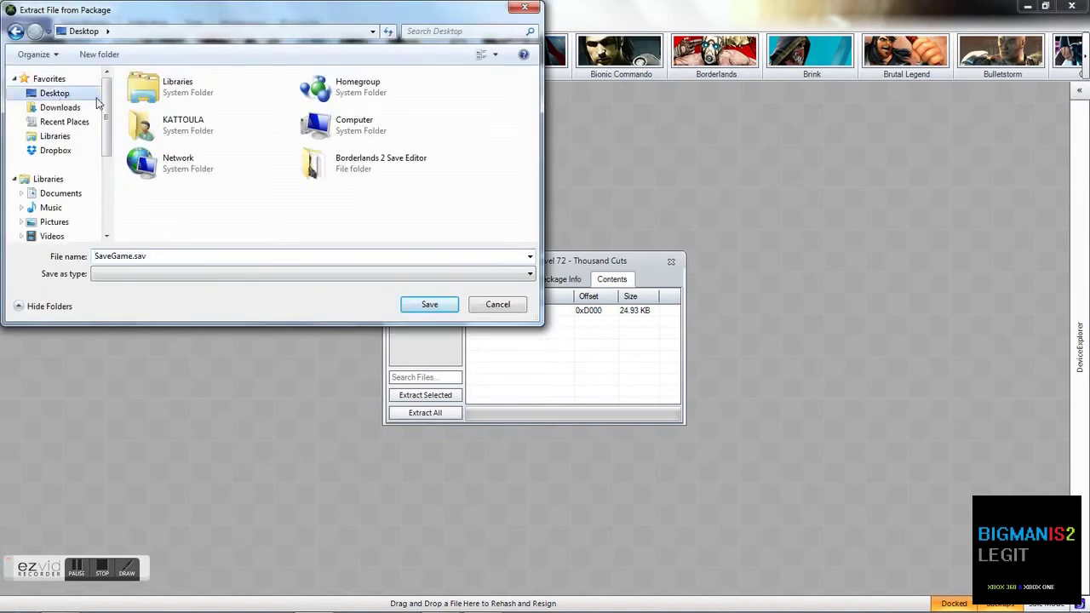
pyautogui.click(429, 304)
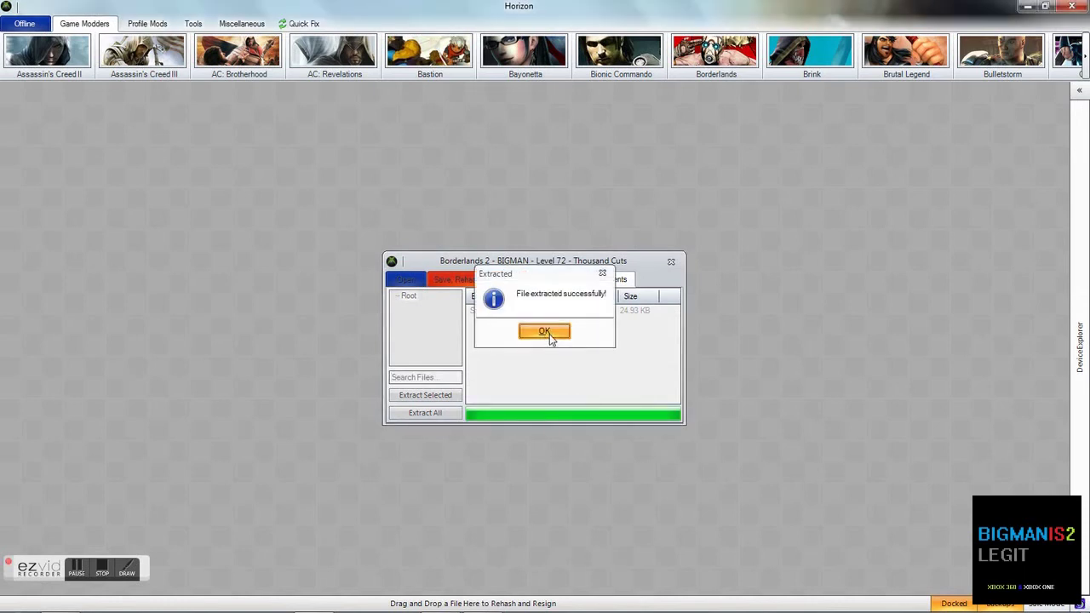
pyautogui.click(544, 331)
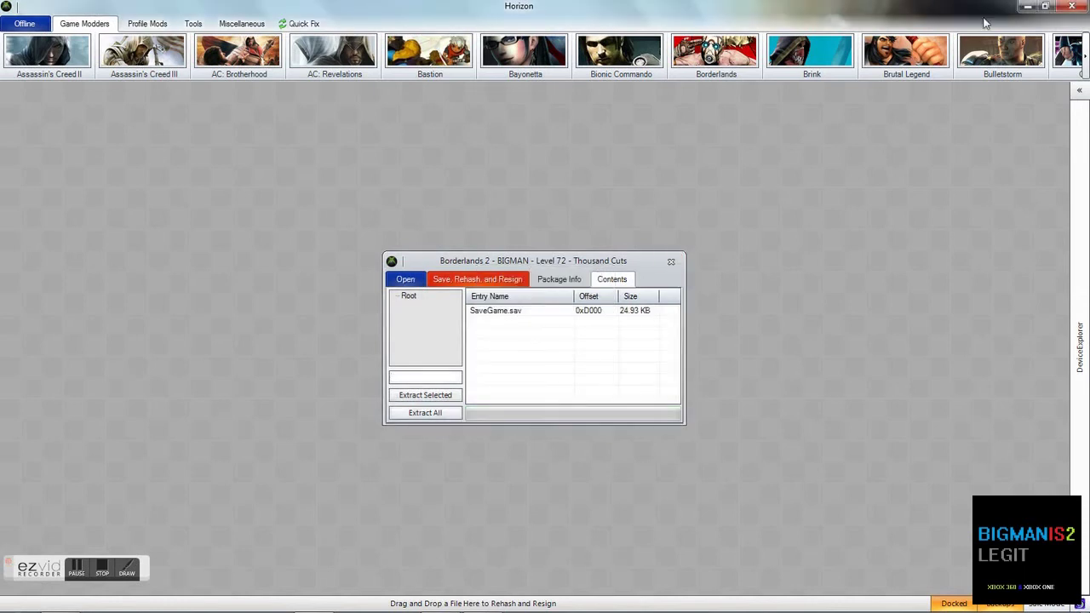
pyautogui.click(1024, 7)
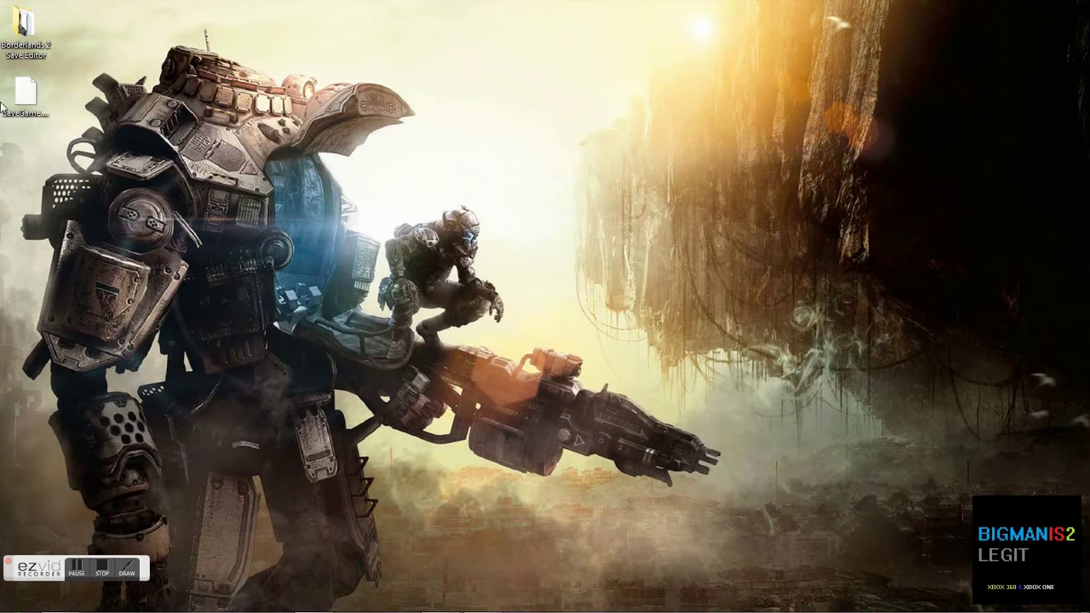
# Make a duplicate of SaveGame.sav on the desktop.
pyautogui.click(25, 94)
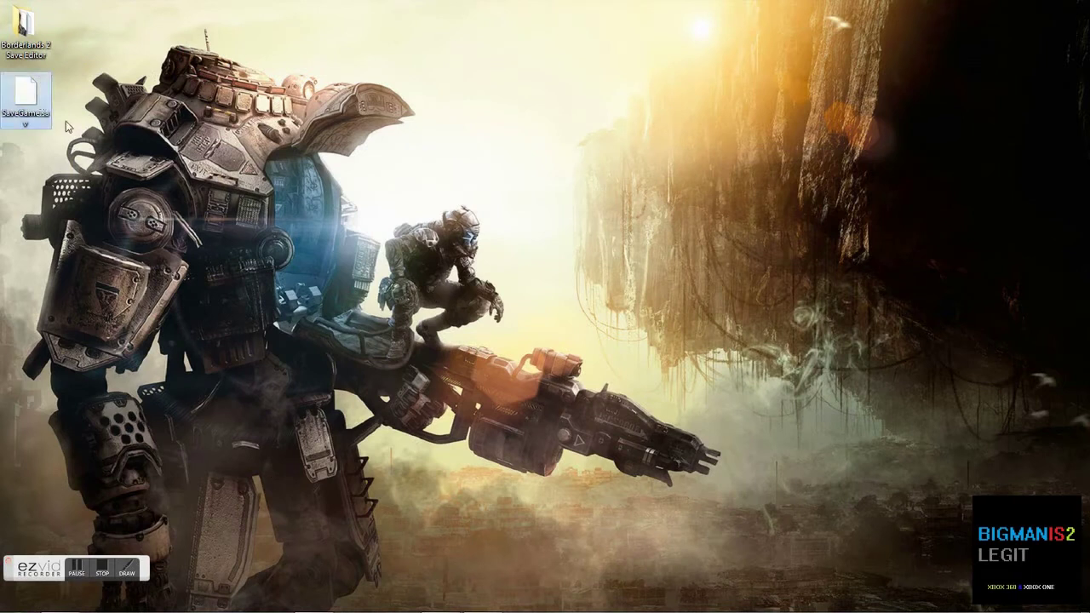
pyautogui.rightClick(25, 100)
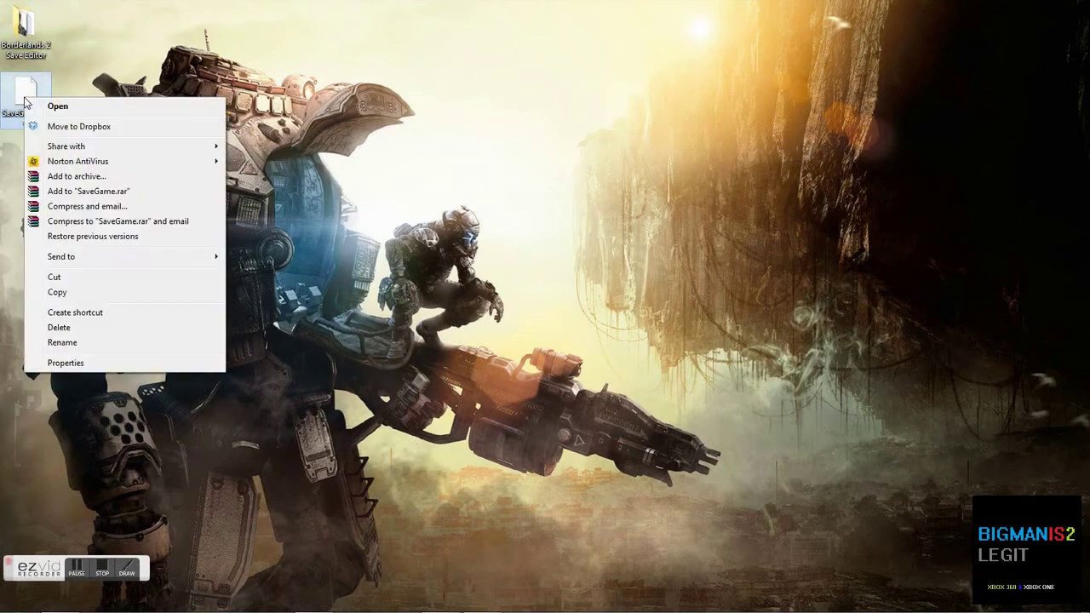
pyautogui.click(91, 292)
pyautogui.rightClick(63, 239)
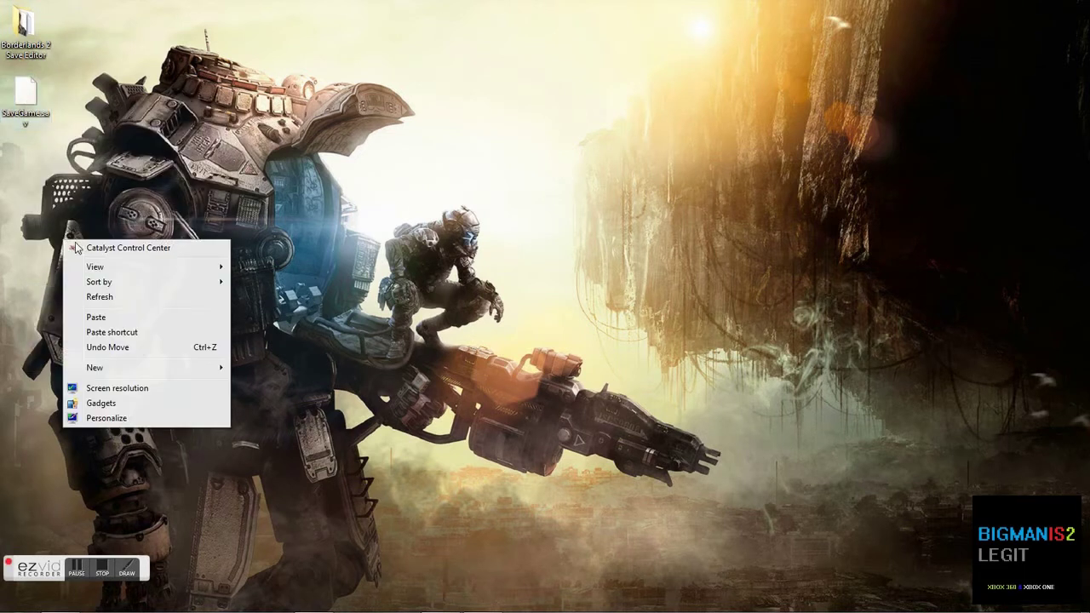
pyautogui.click(126, 317)
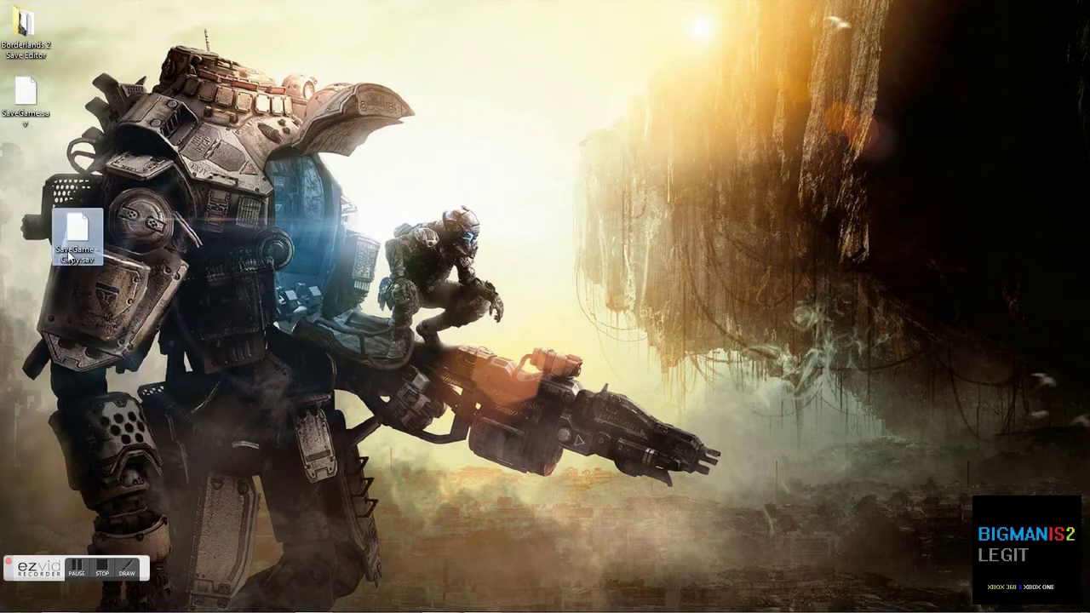
# Rename the duplicated save file as BACKUP.sav.
pyautogui.click(76, 256)
pyautogui.rightClick(77, 260)
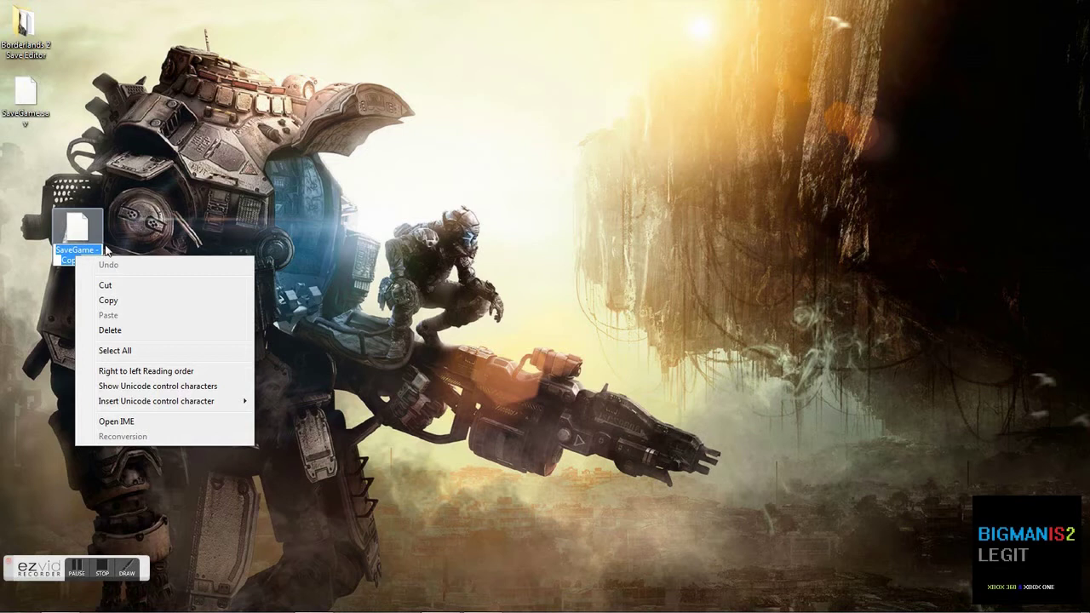
pyautogui.click(70, 261)
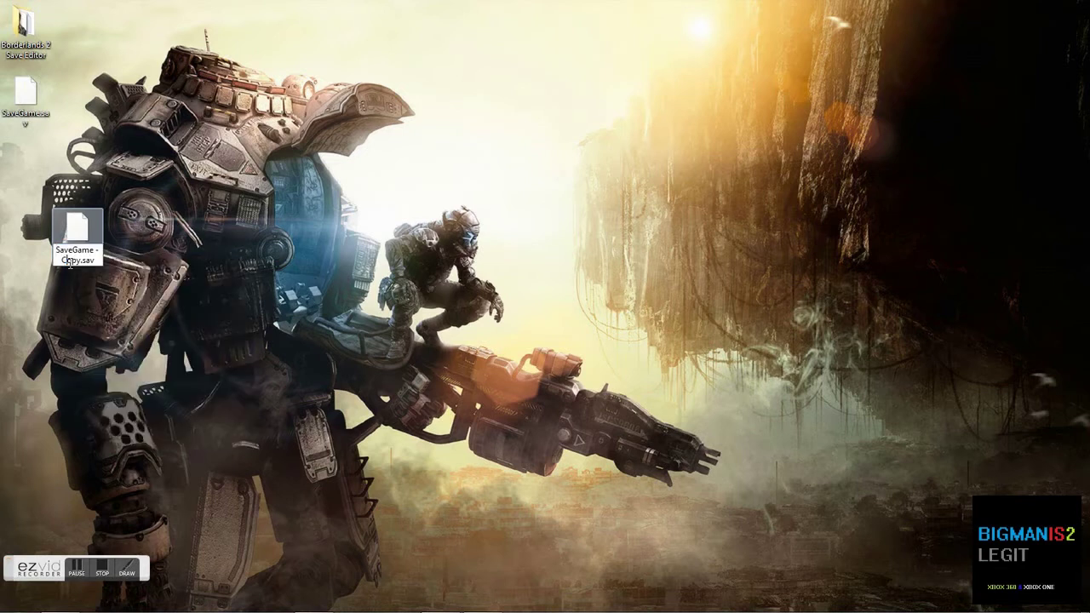
pyautogui.click(78, 260)
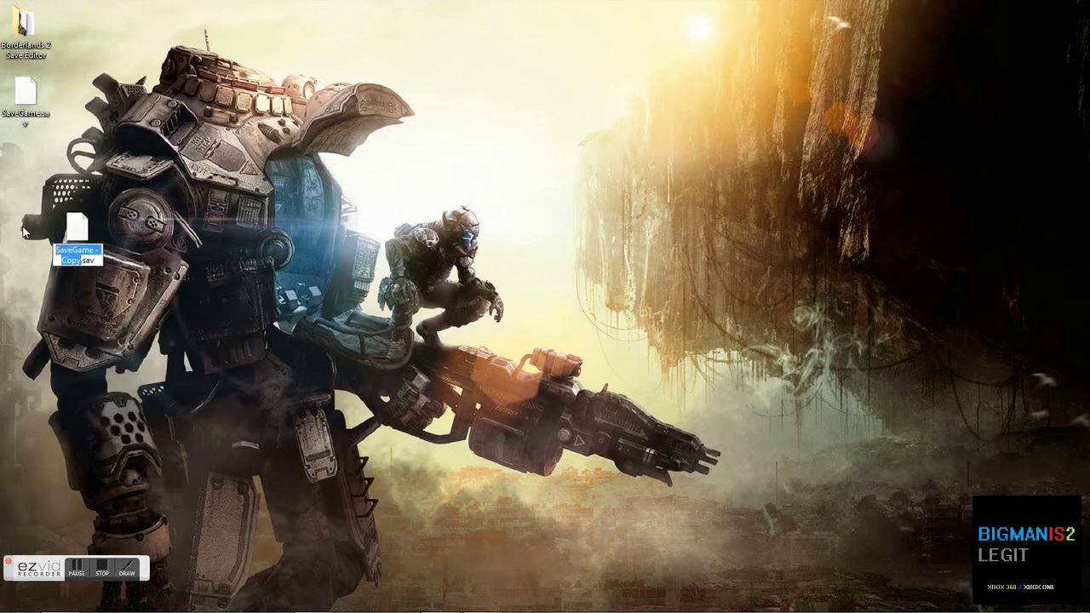
pyautogui.write('BACKUP')
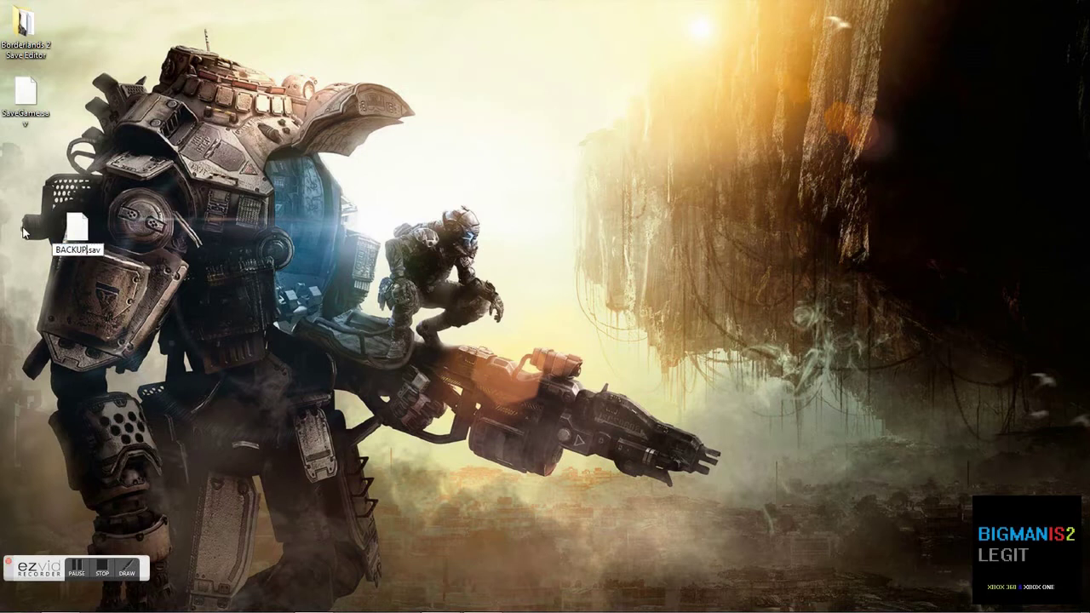
pyautogui.press('Return')
pyautogui.click(237, 204)
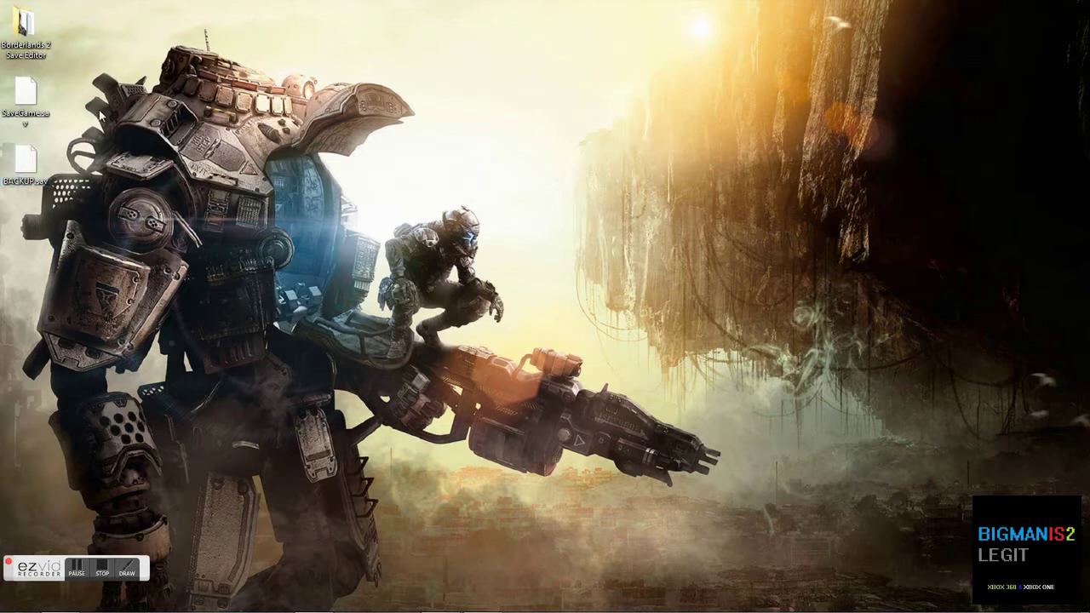
# Launch Gibbed.Borderlands2.SaveEdit from the Borderlands 2 Save Editor folder on the desktop.
pyautogui.doubleClick(34, 56)
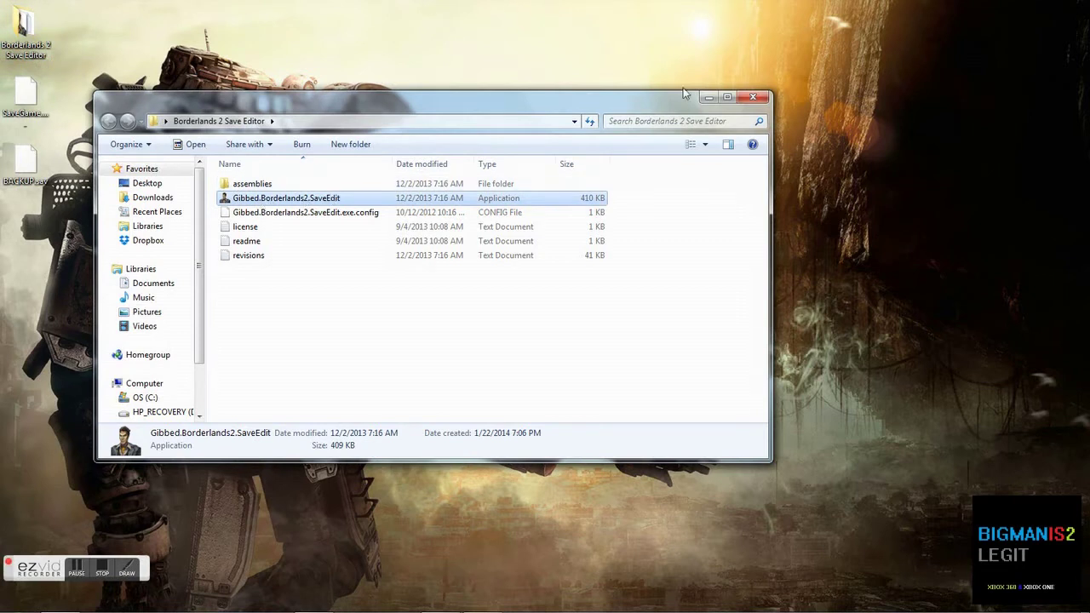
pyautogui.moveTo(288, 608)
pyautogui.doubleClick(286, 197)
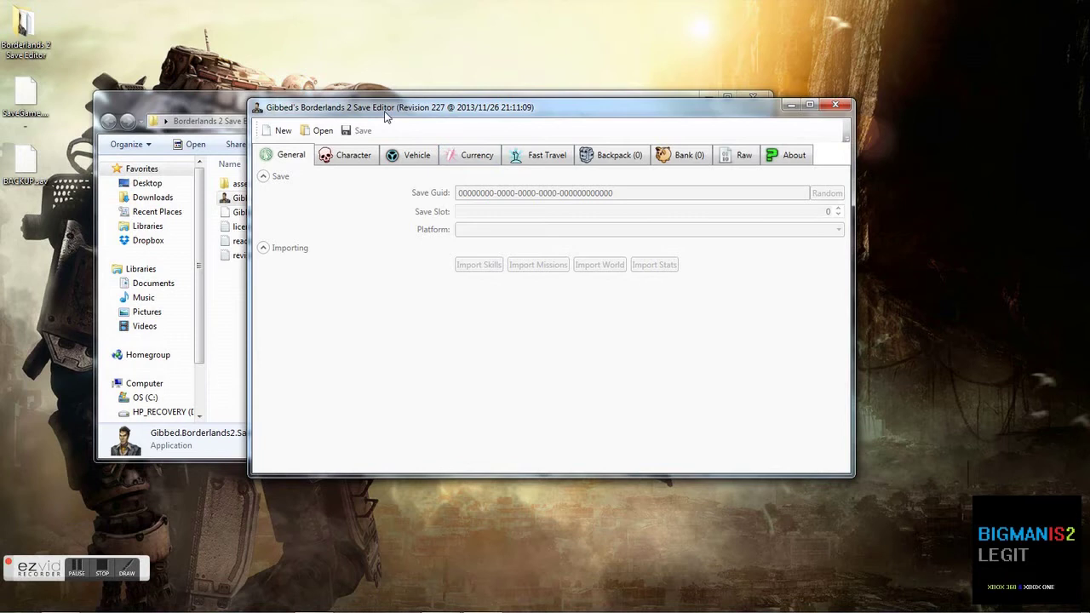
# Load SaveGame.sav from the Desktop with the file type X360 Save Files, and maximise the editor window.
pyautogui.click(323, 130)
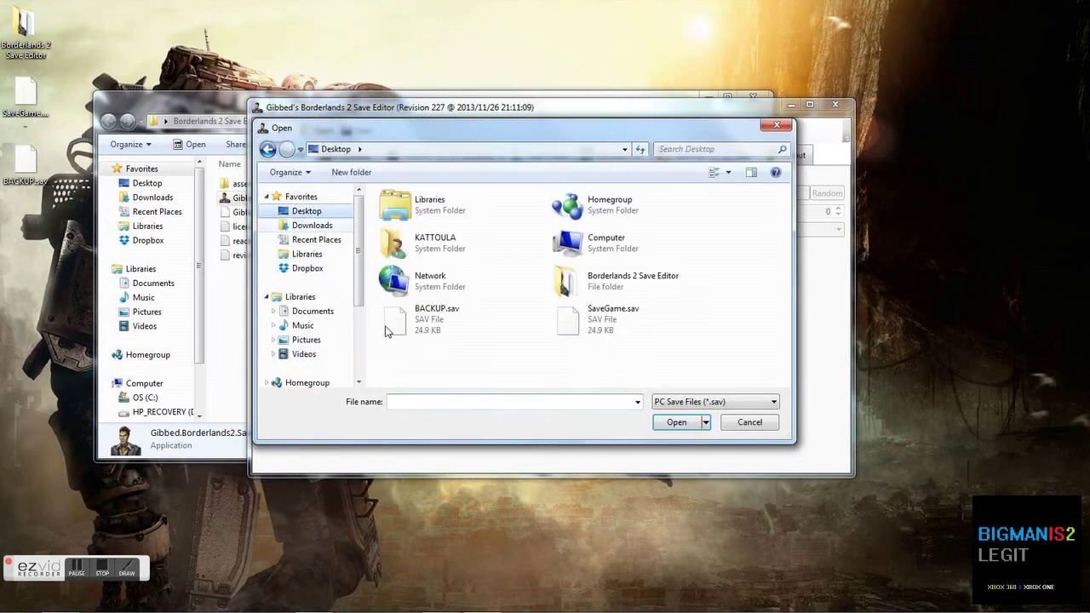
pyautogui.click(610, 326)
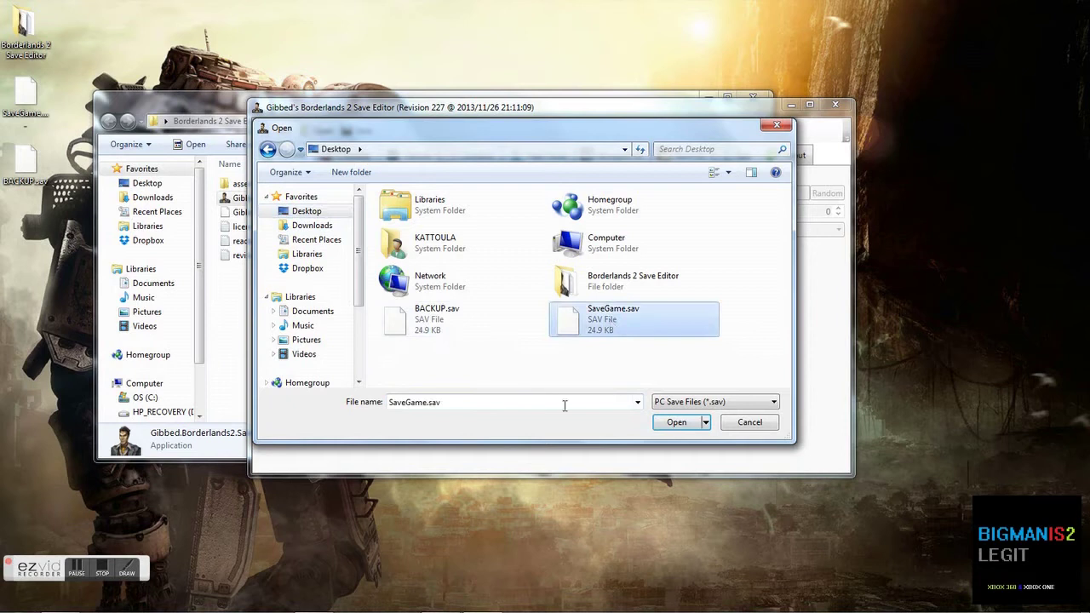
pyautogui.click(684, 405)
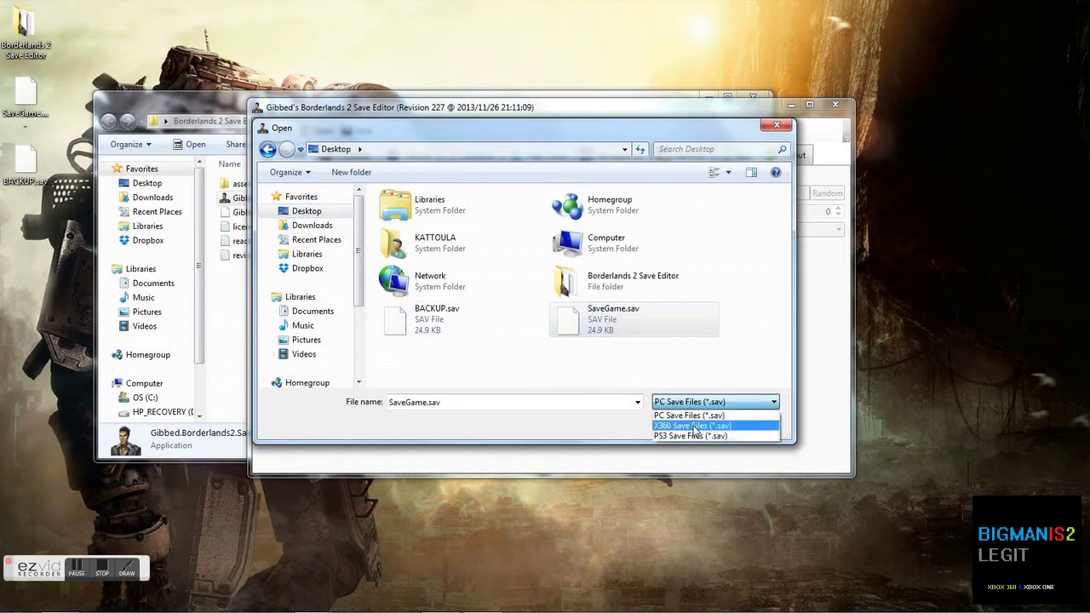
pyautogui.click(695, 426)
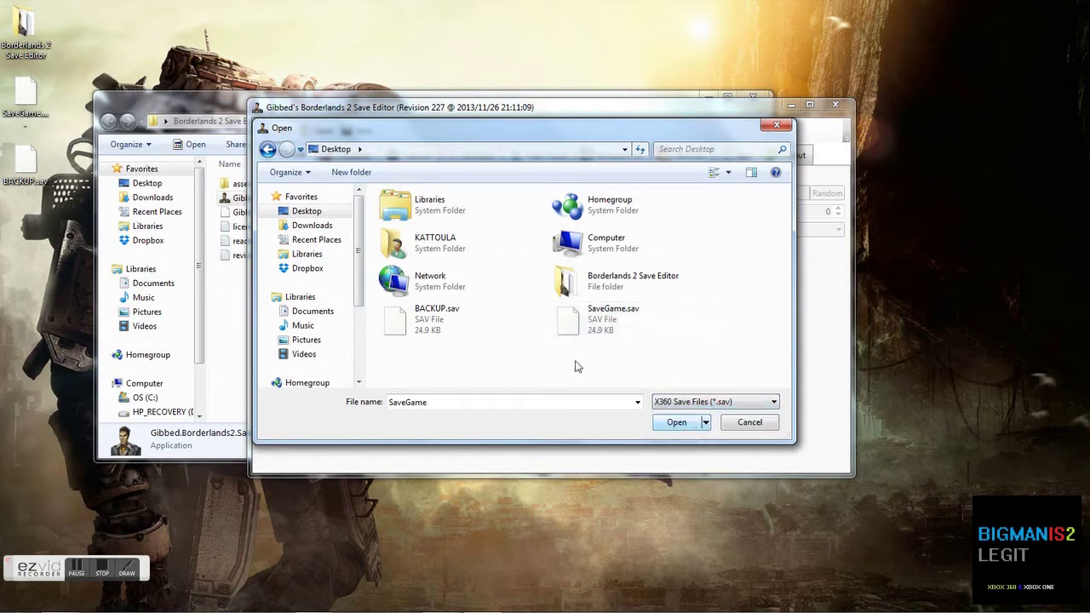
pyautogui.click(677, 422)
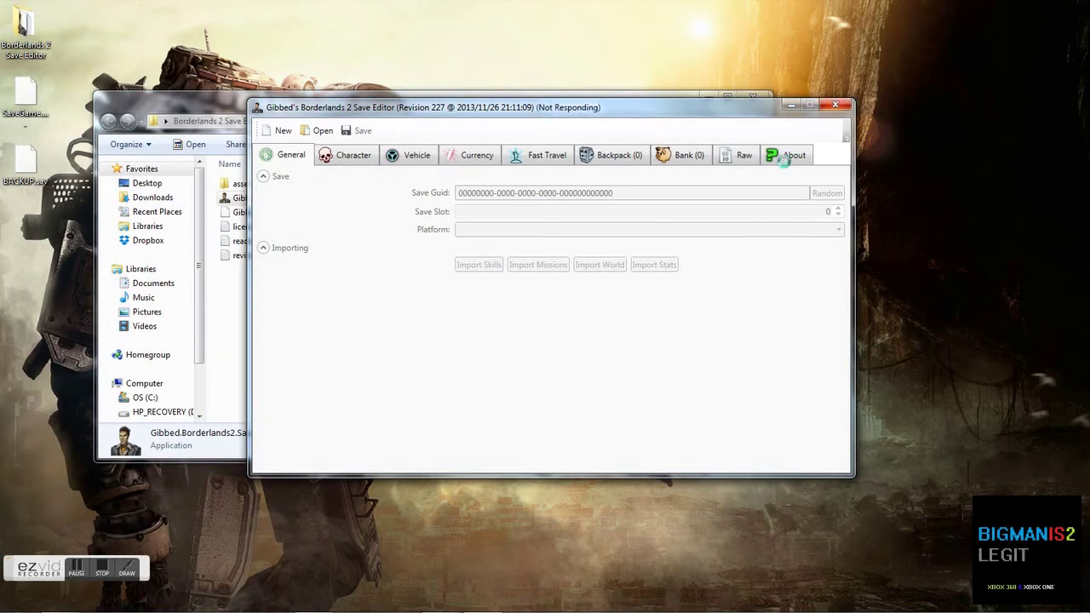
pyautogui.click(811, 105)
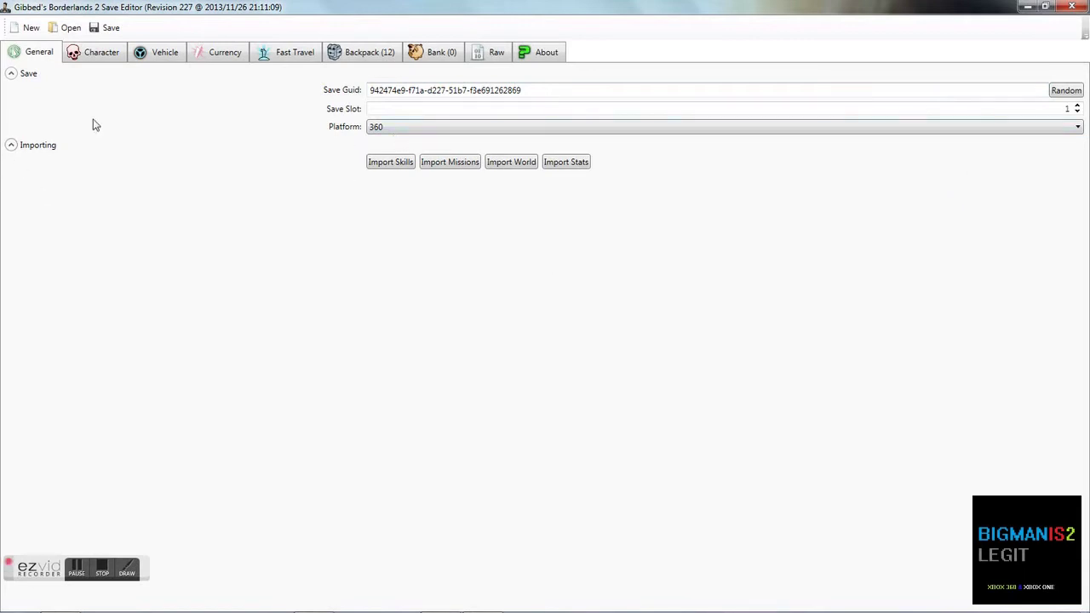
# Open the character settings, keep Salvador (Gunzerker) as the class, and check the experience level.
pyautogui.click(104, 56)
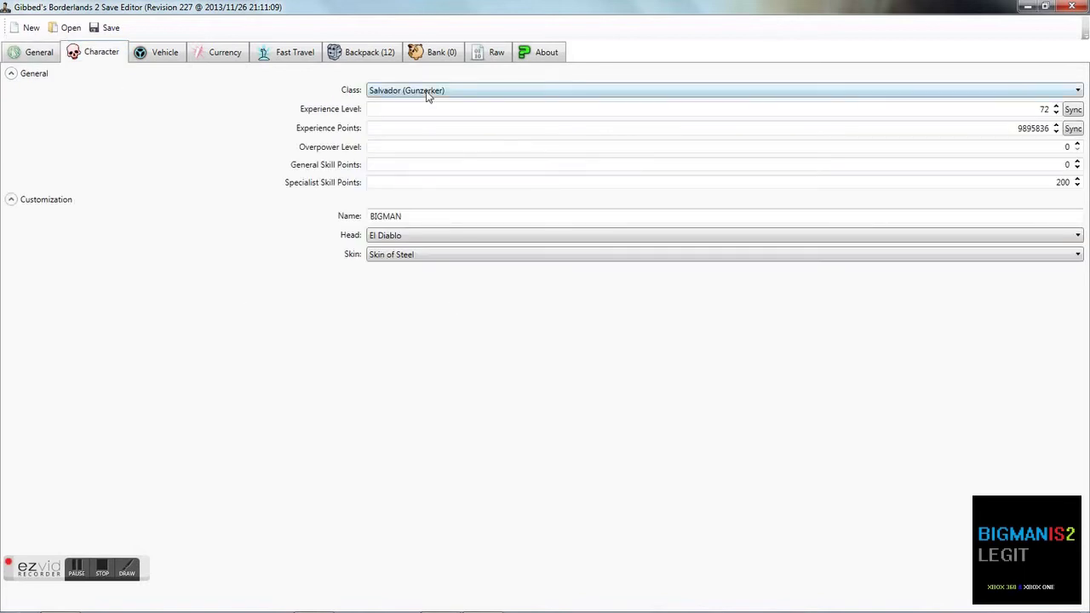
pyautogui.click(511, 90)
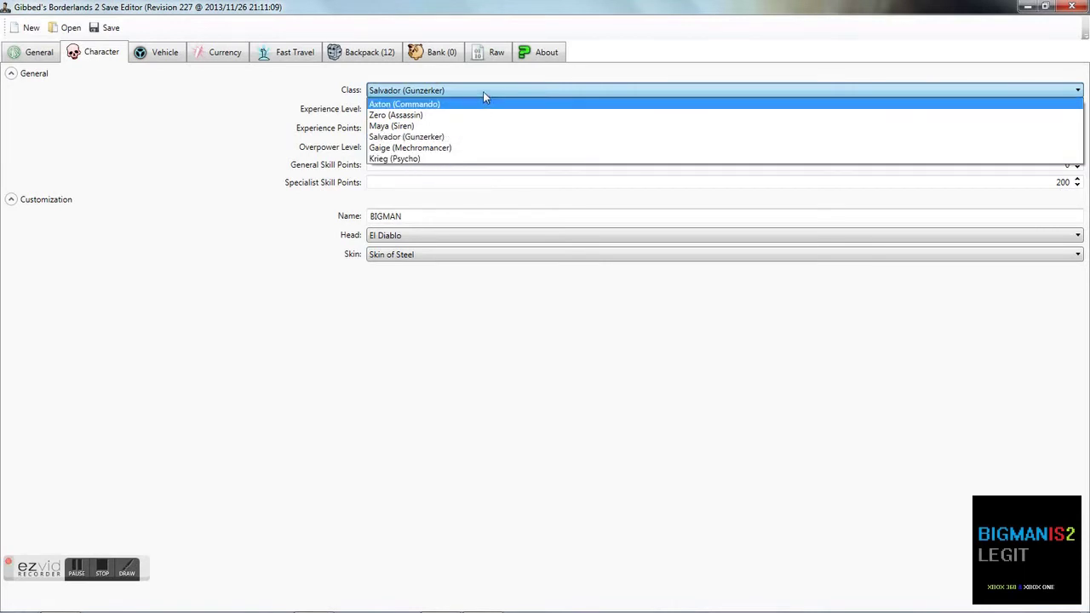
pyautogui.click(471, 137)
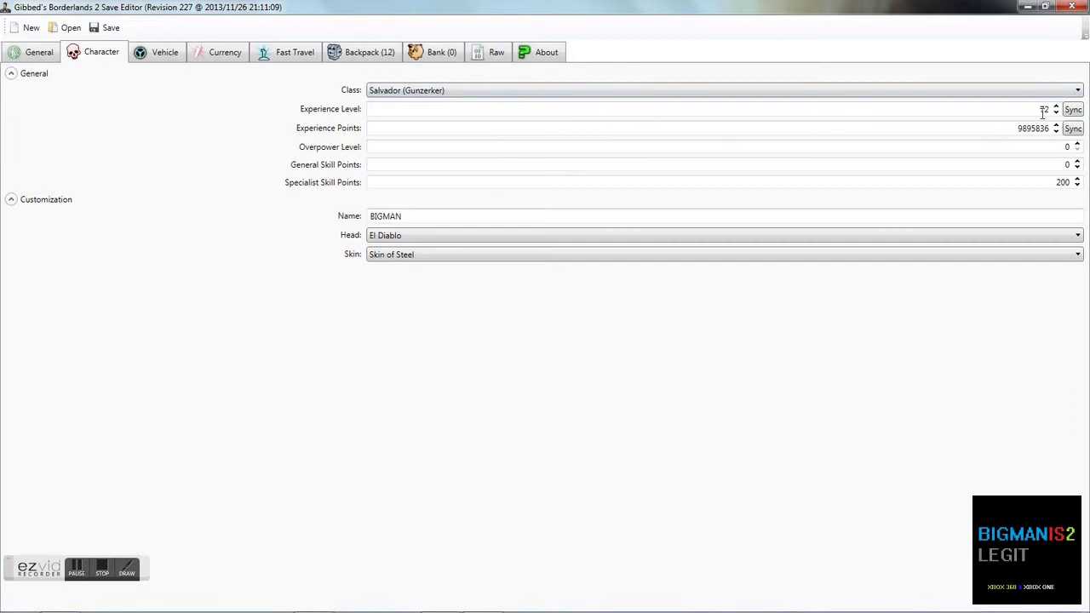
pyautogui.moveTo(1051, 109); pyautogui.dragTo(1034, 111)
# Examine the available head and skin choices for the character, leaving both selections as they are.
pyautogui.click(509, 238)
pyautogui.scroll(2, 521, 329)
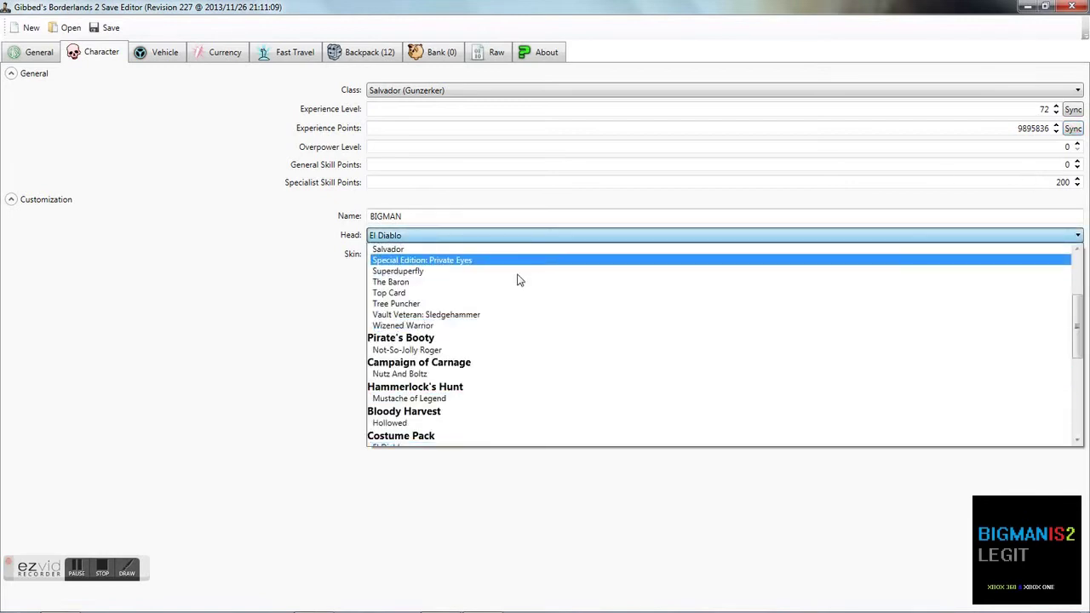
pyautogui.scroll(4, 517, 288)
pyautogui.scroll(-10, 516, 289)
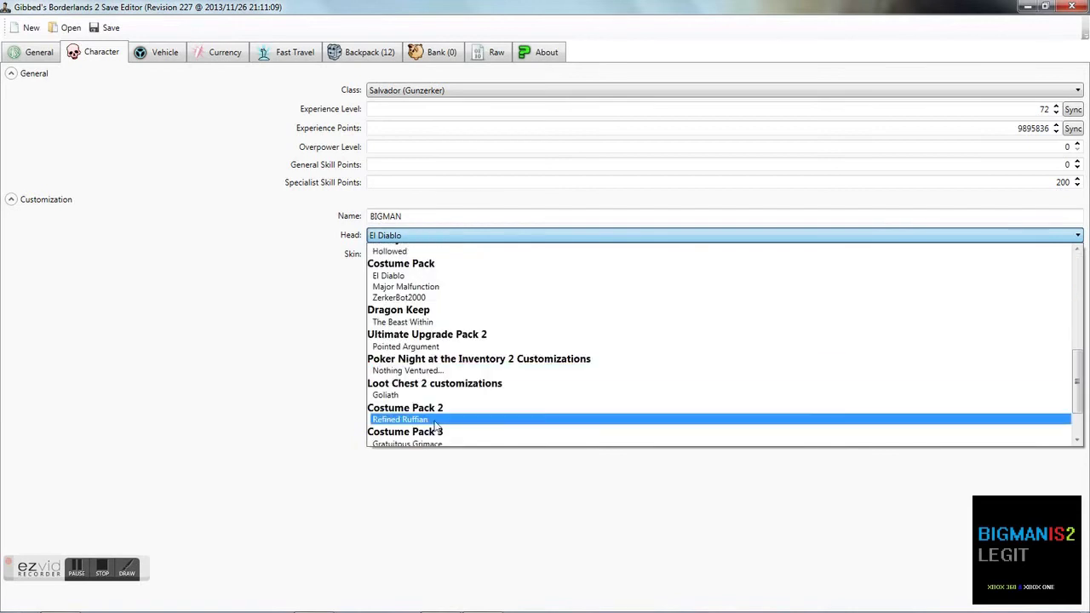
pyautogui.click(425, 237)
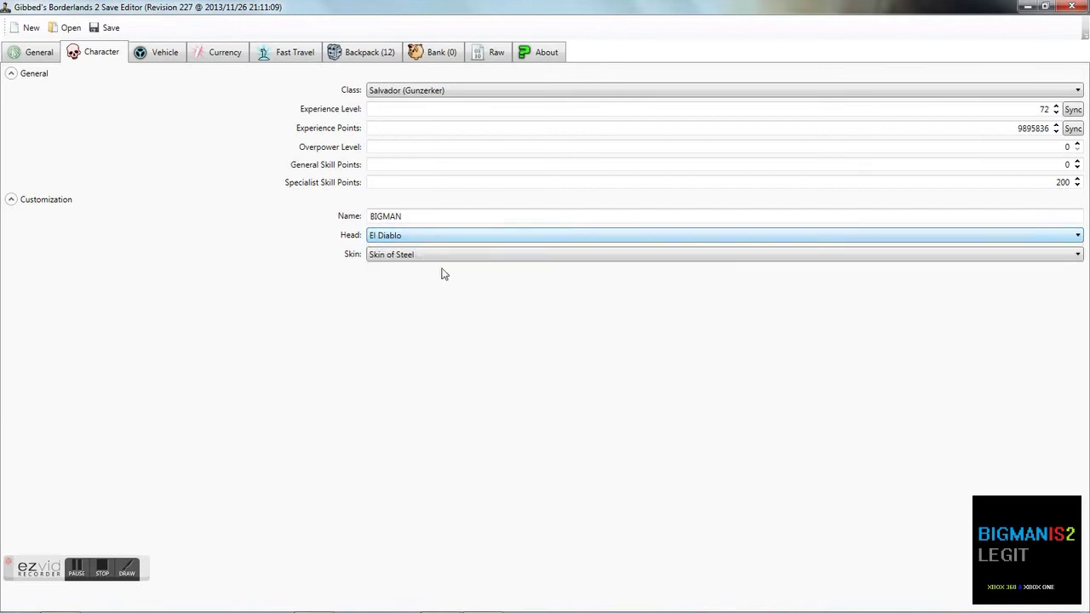
pyautogui.click(463, 255)
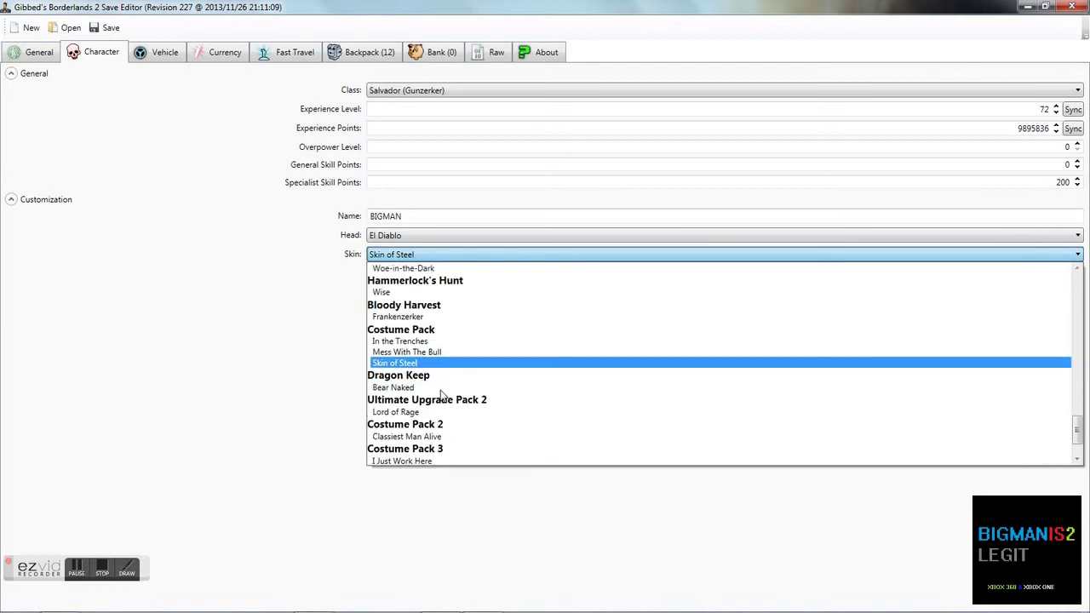
pyautogui.scroll(10, 443, 383)
pyautogui.click(429, 255)
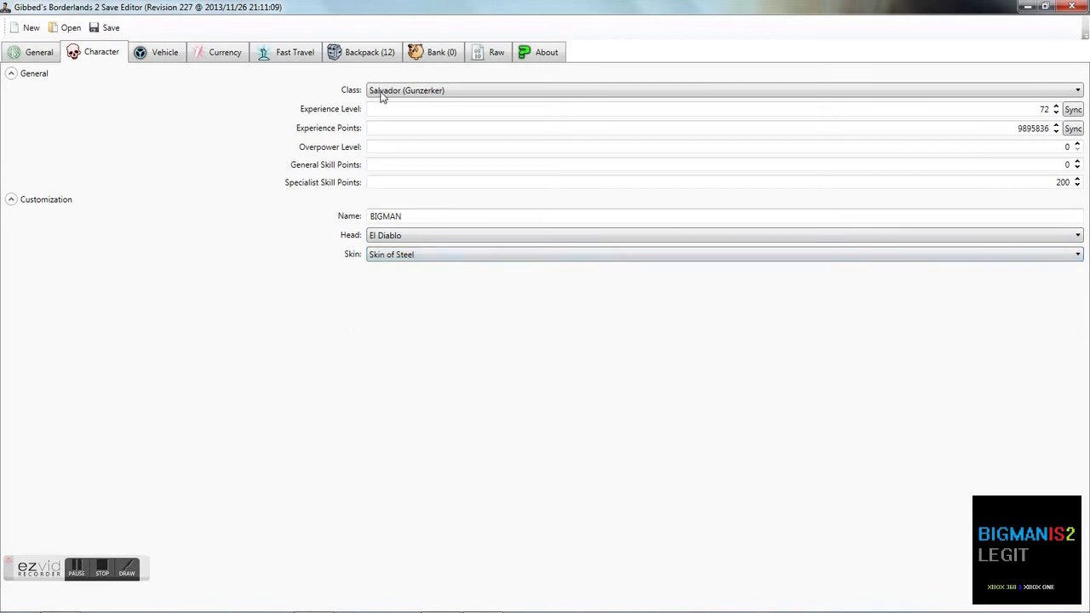
# Open the vehicle settings and check the choices for the Runner's first skin.
pyautogui.click(174, 56)
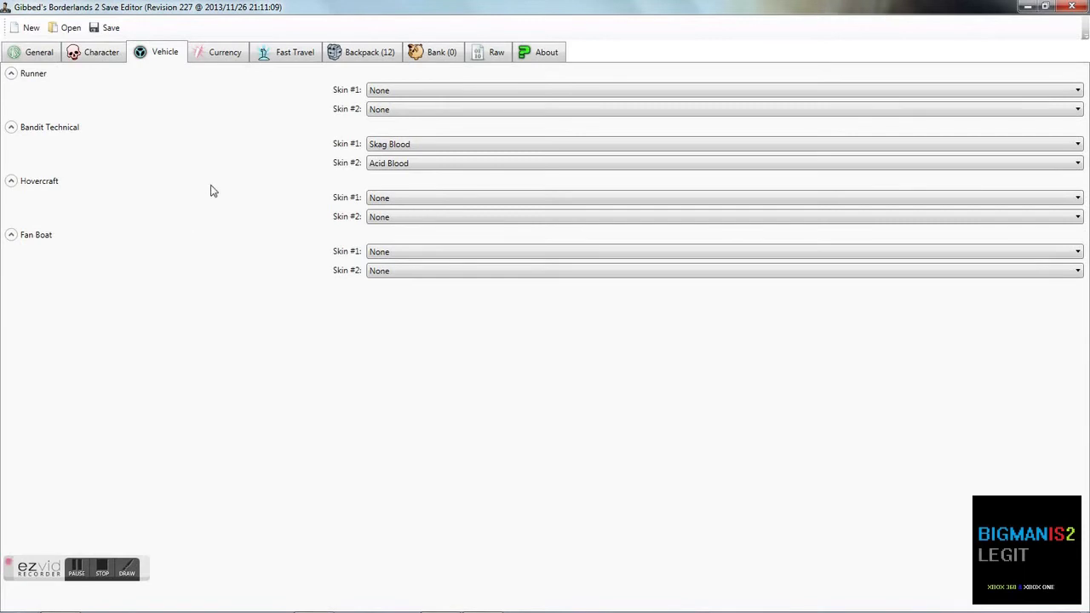
pyautogui.click(392, 92)
pyautogui.click(391, 93)
# Re-enter the character's Credits and Eridium amounts in the currency settings.
pyautogui.click(225, 56)
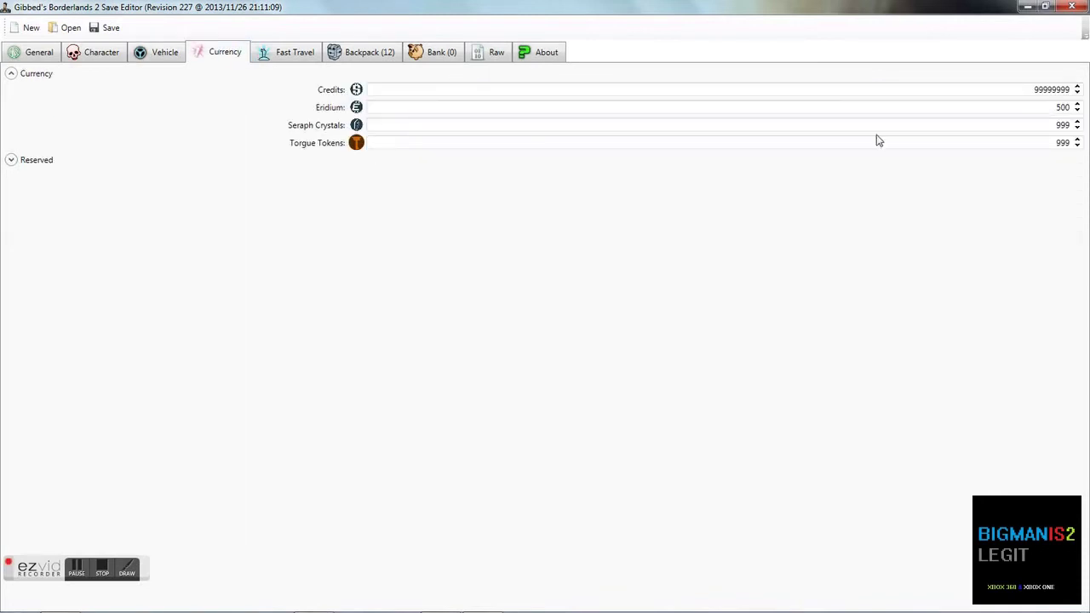
pyautogui.doubleClick(1018, 87)
pyautogui.write('9')
pyautogui.click(855, 110)
pyautogui.click(1078, 104)
pyautogui.click(1077, 111)
pyautogui.write('50')
# Examine the visited teleporters of the base game and the add-on content in the fast travel settings.
pyautogui.click(280, 50)
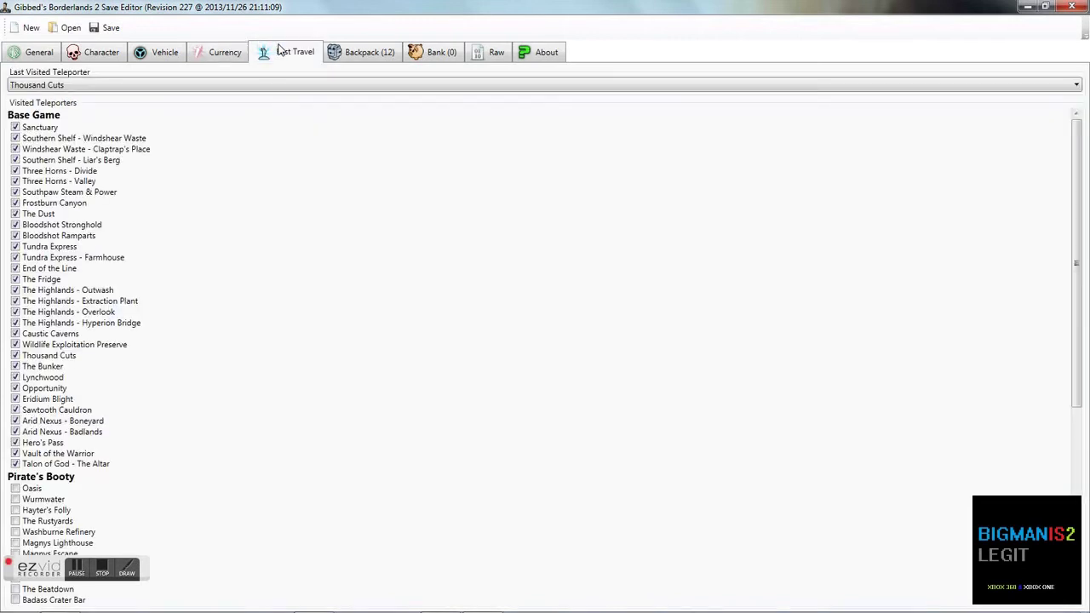
pyautogui.scroll(-10, 12, 382)
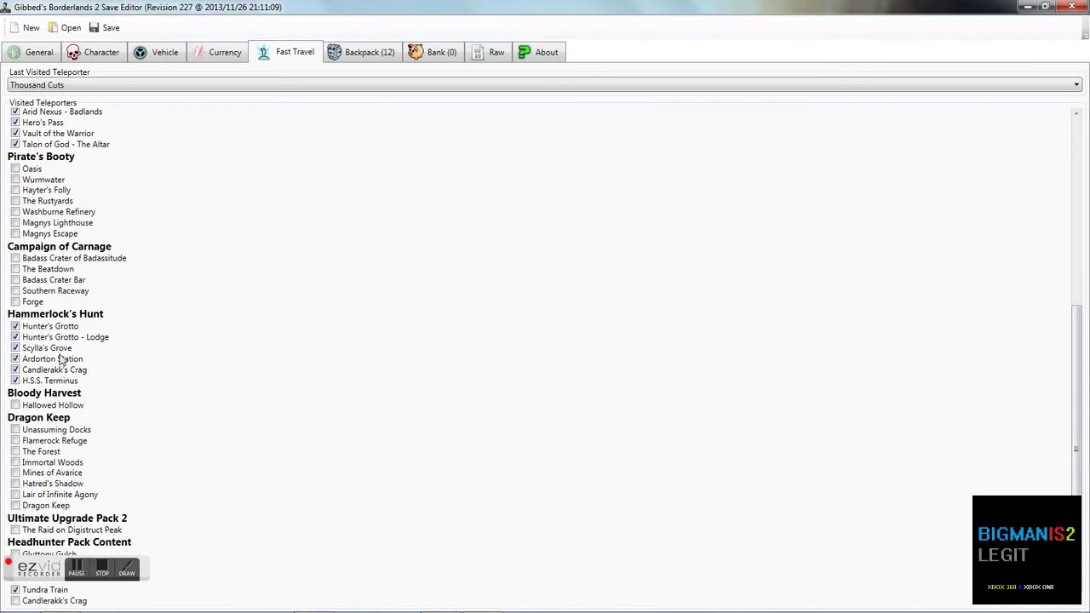
pyautogui.scroll(10, 61, 360)
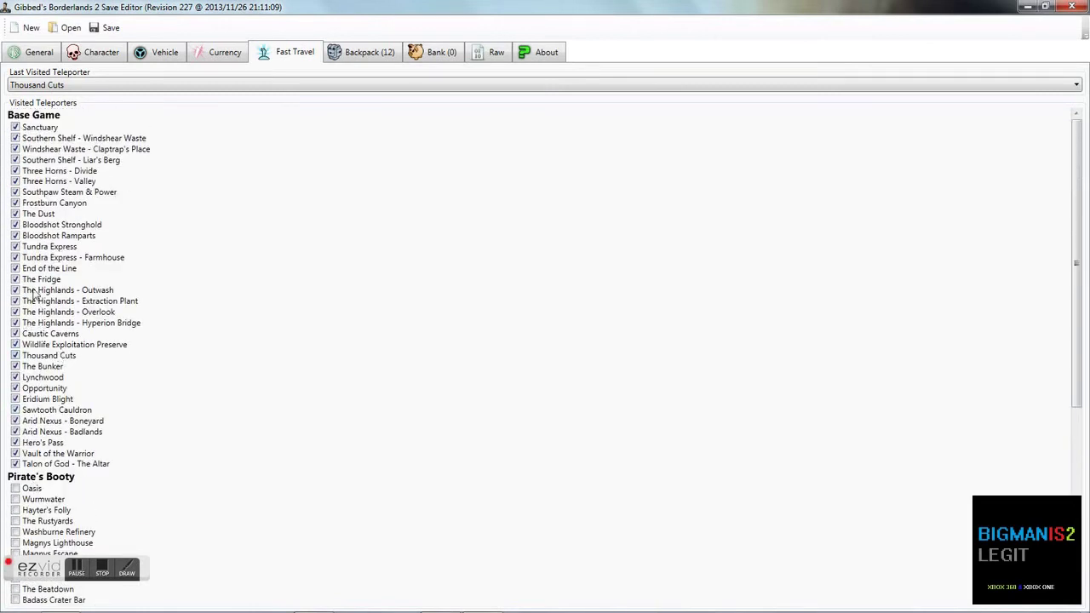
# Add a new weapon to the backpack and set its type to GD_Weap_AssaultRifle.A_Weapons.WT_Bandit_AssaultRifle.
pyautogui.click(377, 55)
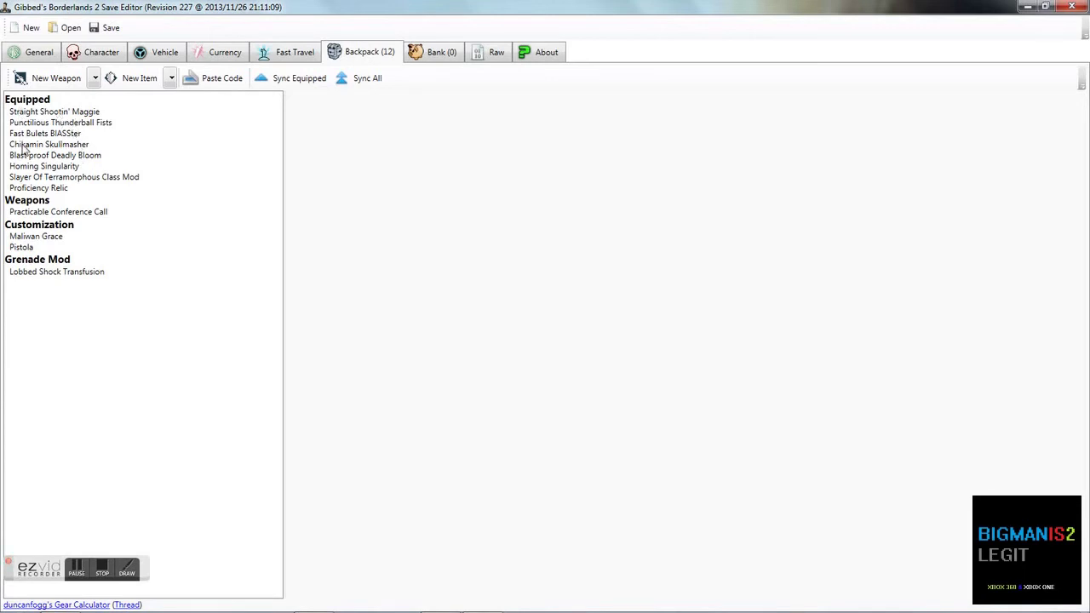
pyautogui.click(50, 112)
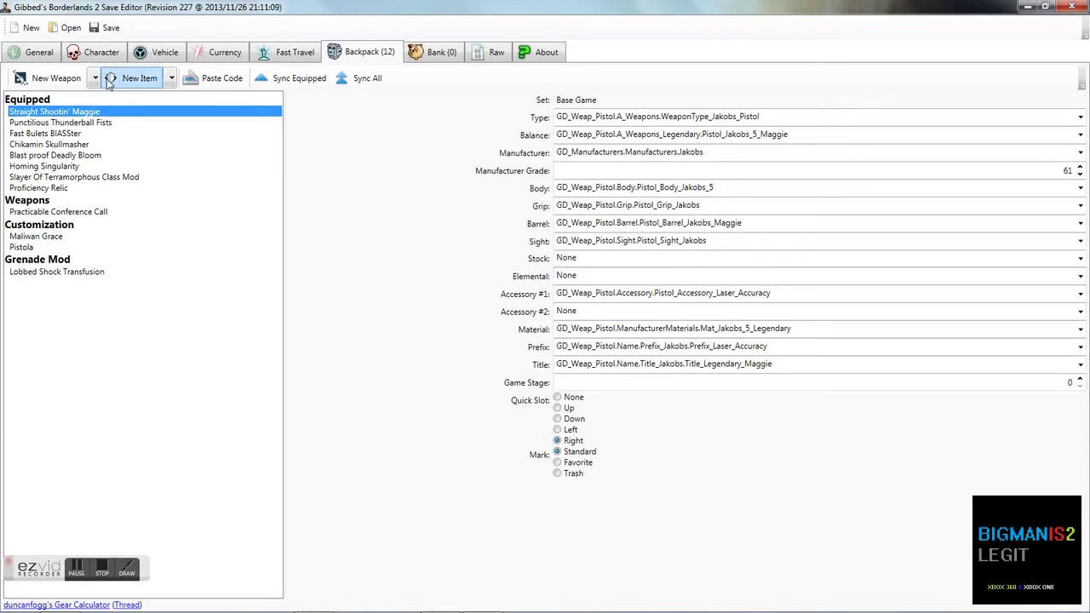
pyautogui.click(56, 78)
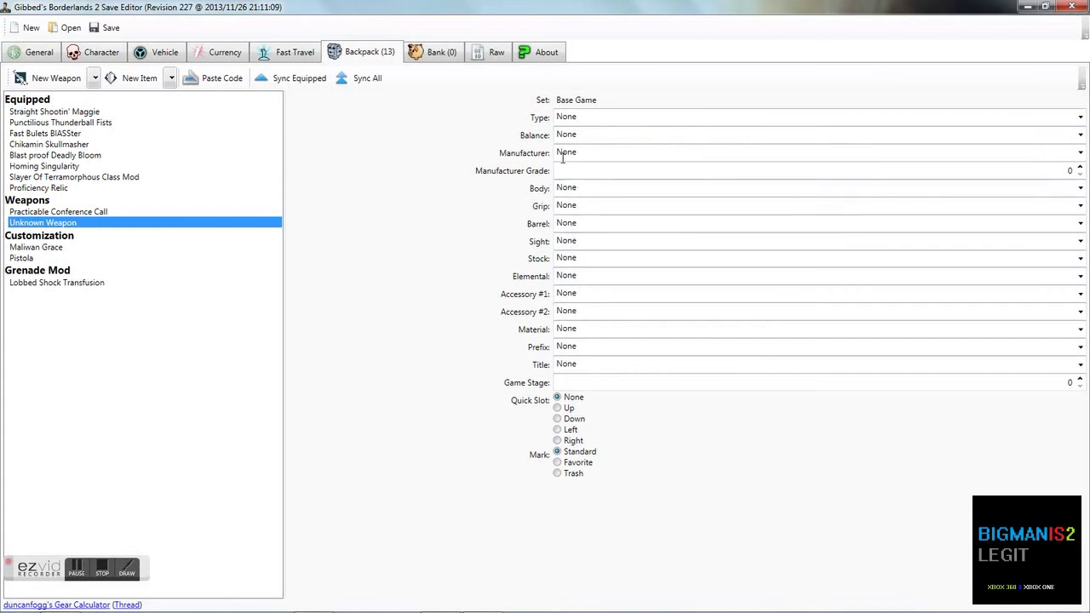
pyautogui.click(1081, 117)
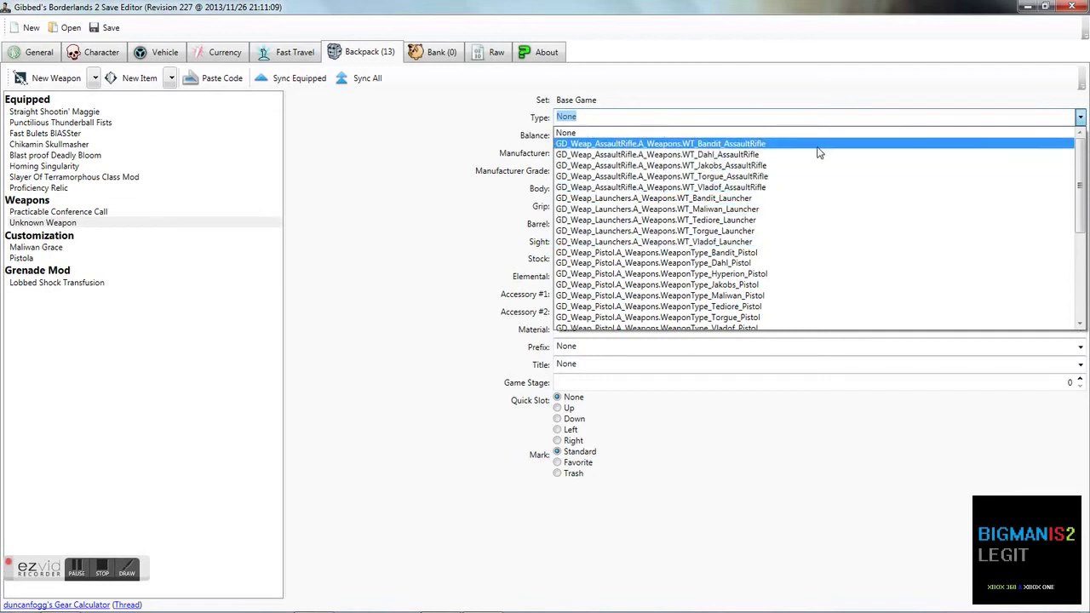
pyautogui.click(769, 146)
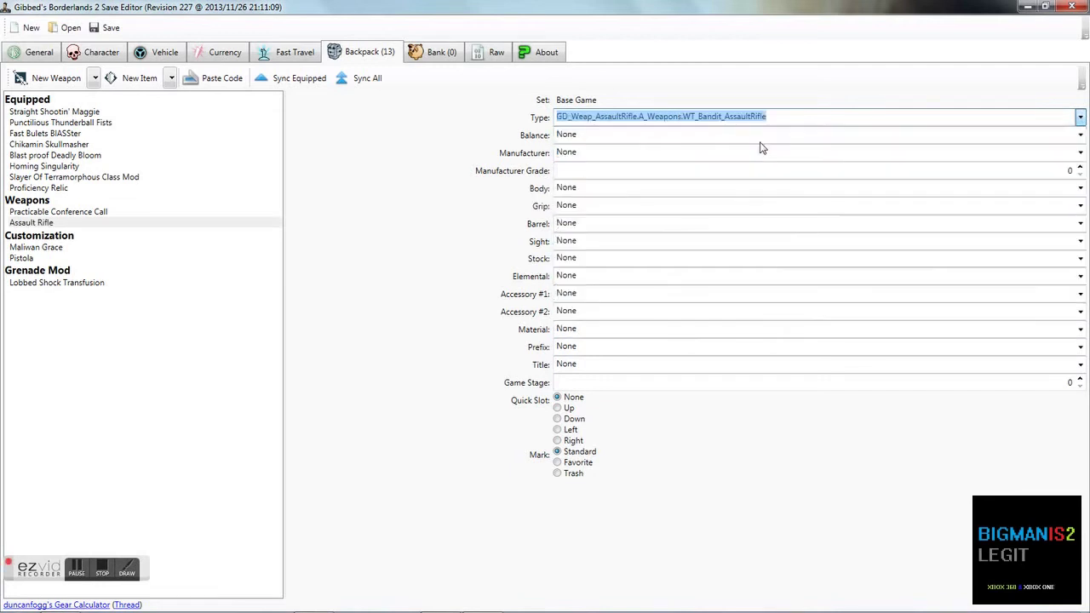
# Set the new assault rifle's balance to GD_Weap_AssaultRifle.A_Weapons_Legendary.AR_Bandit_5_Madhouse and its manufacturer to GD_Manufacturers.Manufacturers.Bandit.
pyautogui.click(1080, 135)
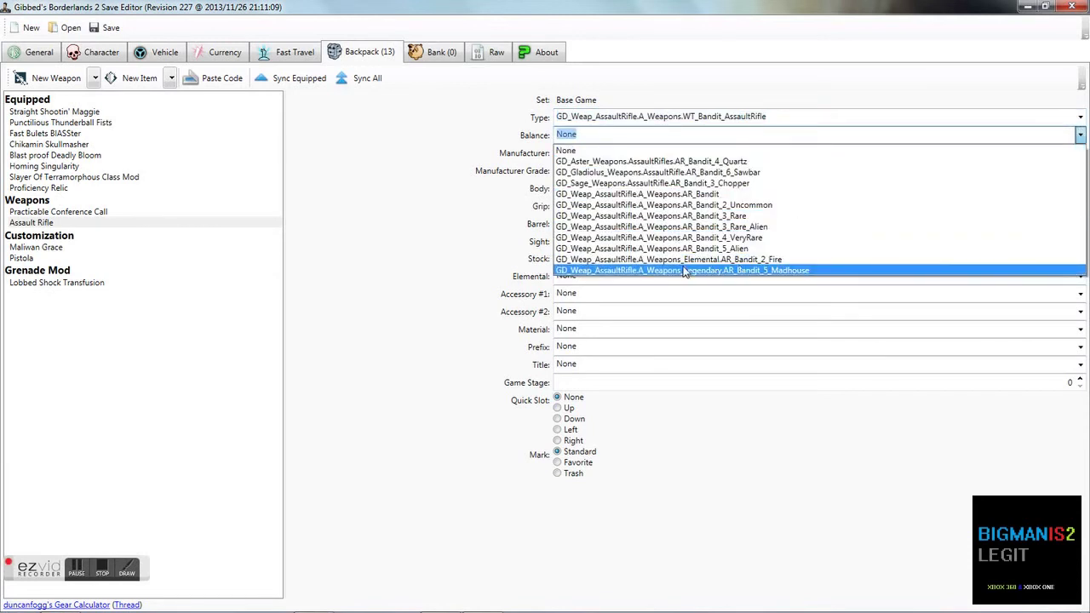
pyautogui.click(773, 271)
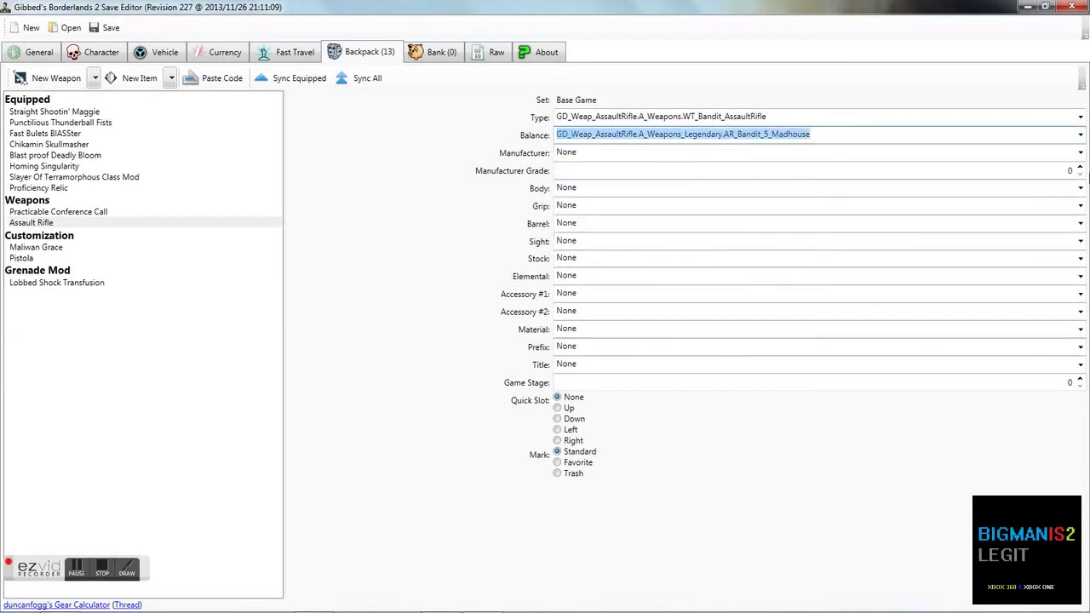
pyautogui.click(1079, 151)
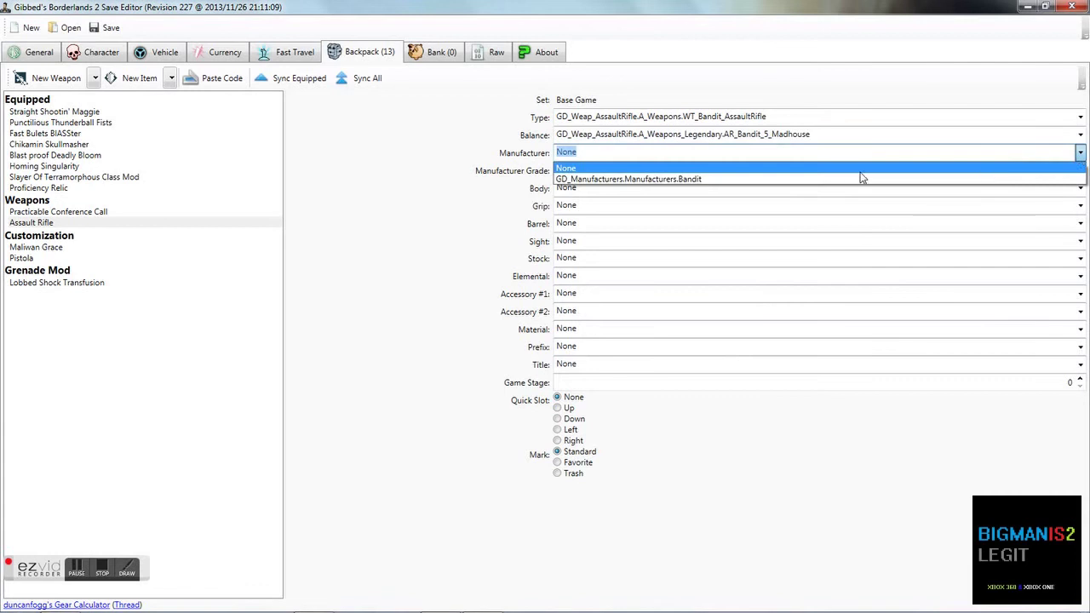
pyautogui.click(688, 180)
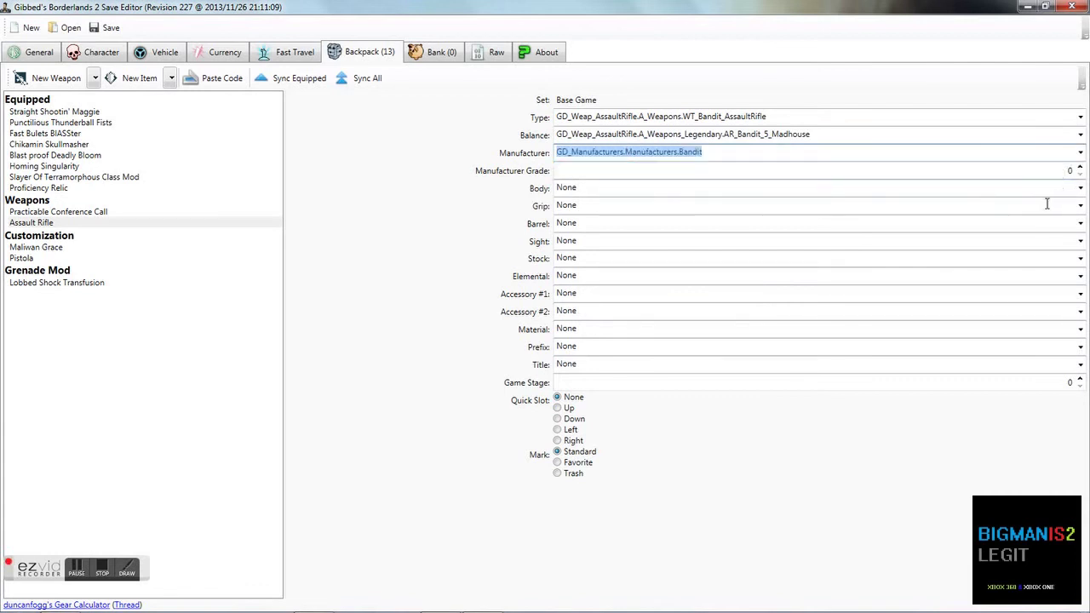
# Set the rifle's body to GD_Weap_AssaultRifle.Body.AR_Body_Bandit_5 and its manufacturer grade to 72.
pyautogui.click(1079, 189)
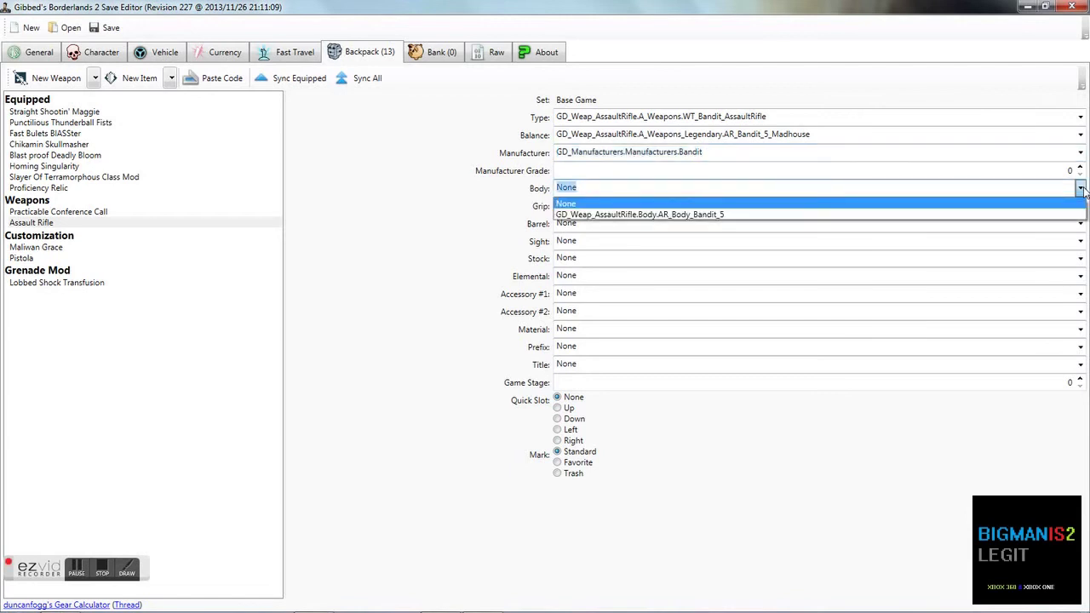
pyautogui.click(681, 214)
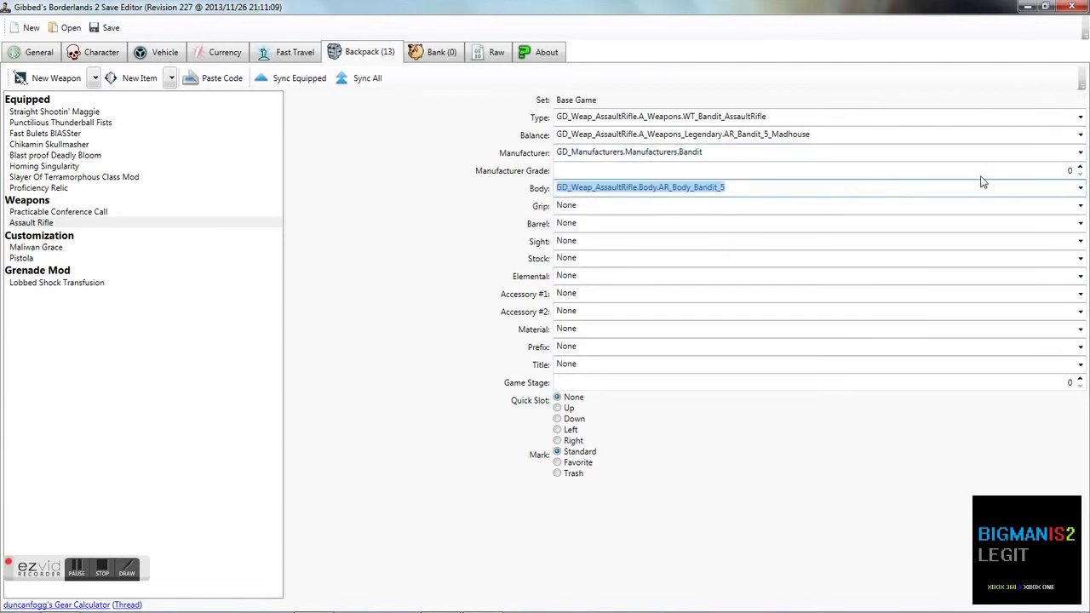
pyautogui.click(1018, 171)
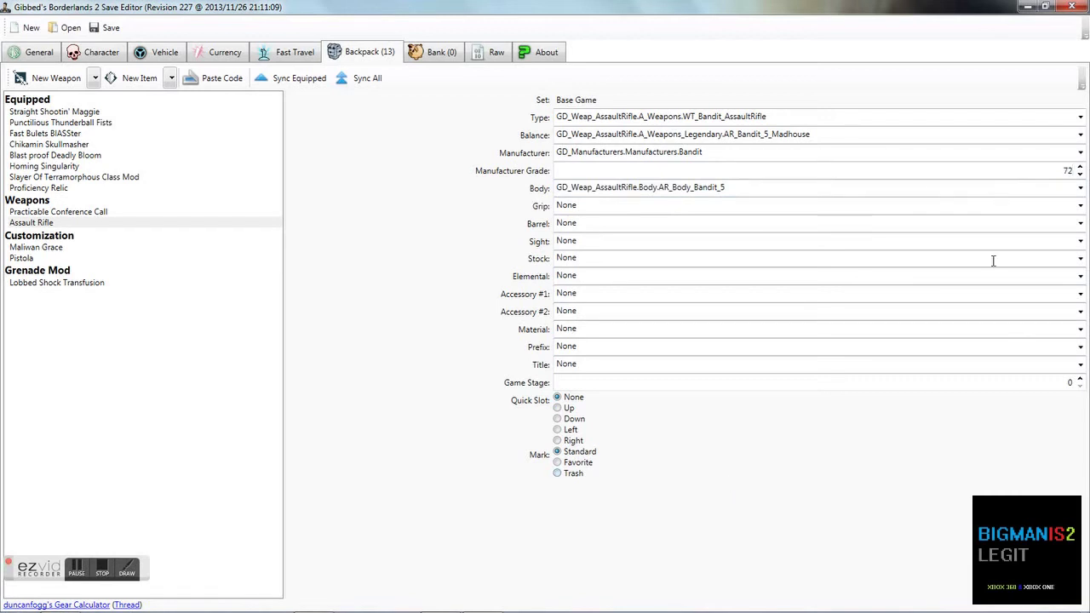
# Give the rifle the AR_Grip_Bandit grip and the AR_Barrel_Bandit_Madhouse barrel.
pyautogui.click(1080, 207)
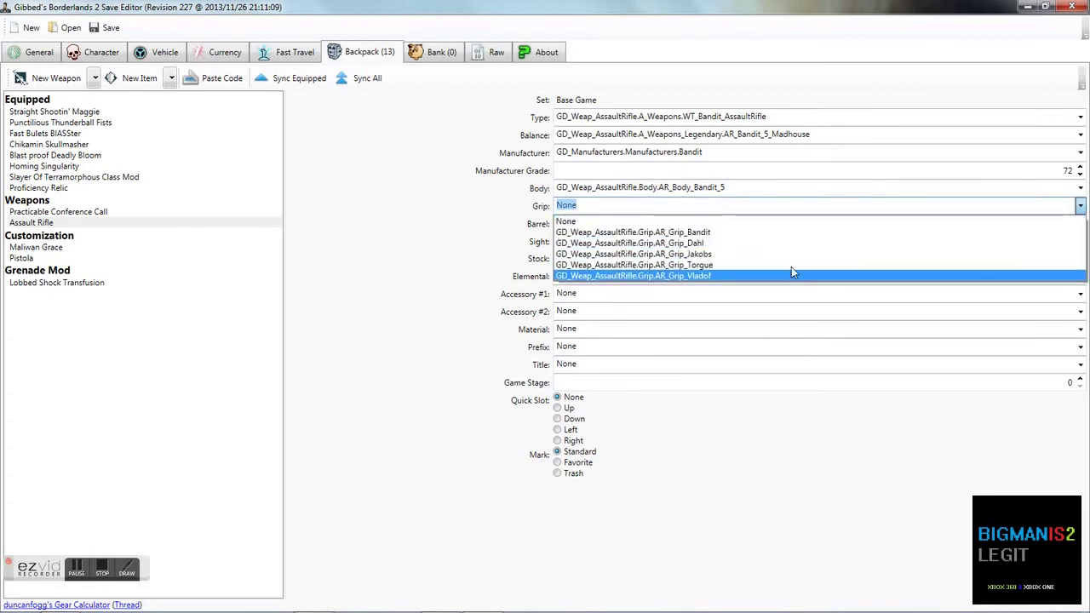
pyautogui.click(805, 232)
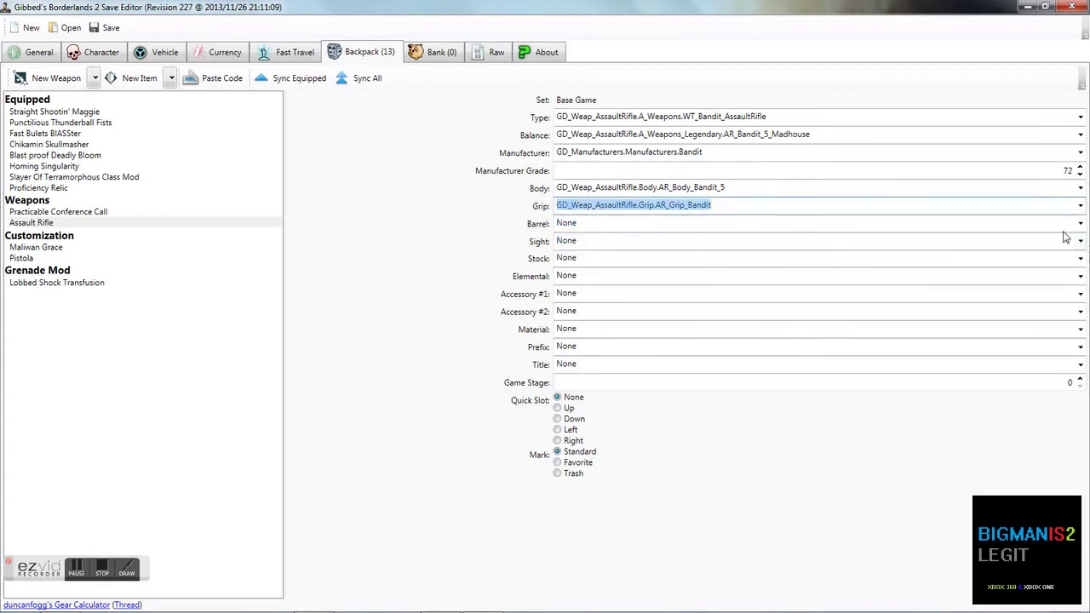
pyautogui.click(1080, 223)
pyautogui.click(823, 250)
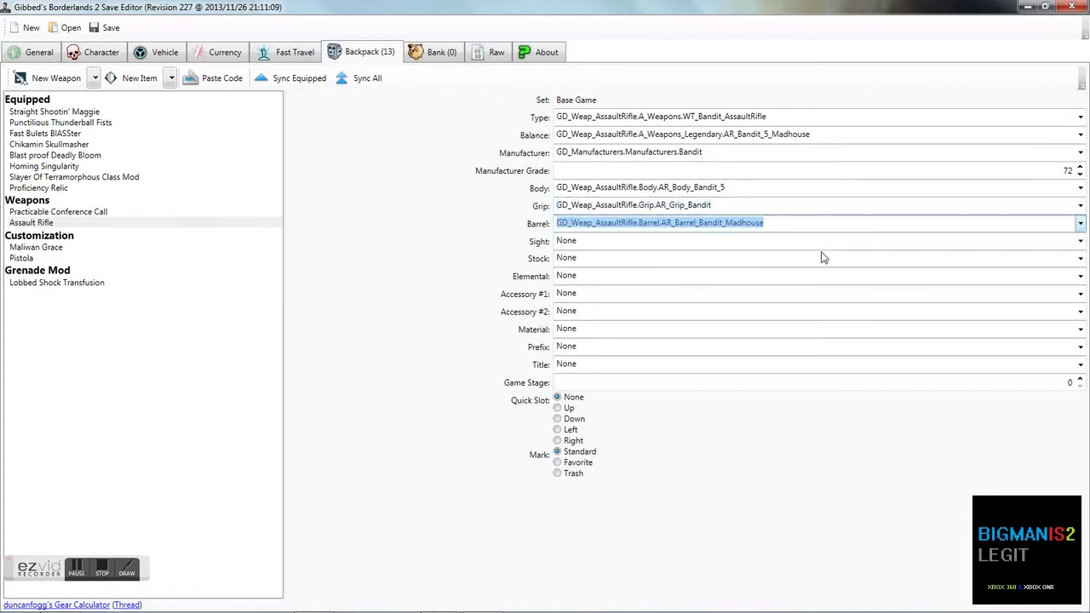
# Give the rifle the AR_Sight_Bandit sight and the AR_Stock_Bandit stock.
pyautogui.click(1080, 241)
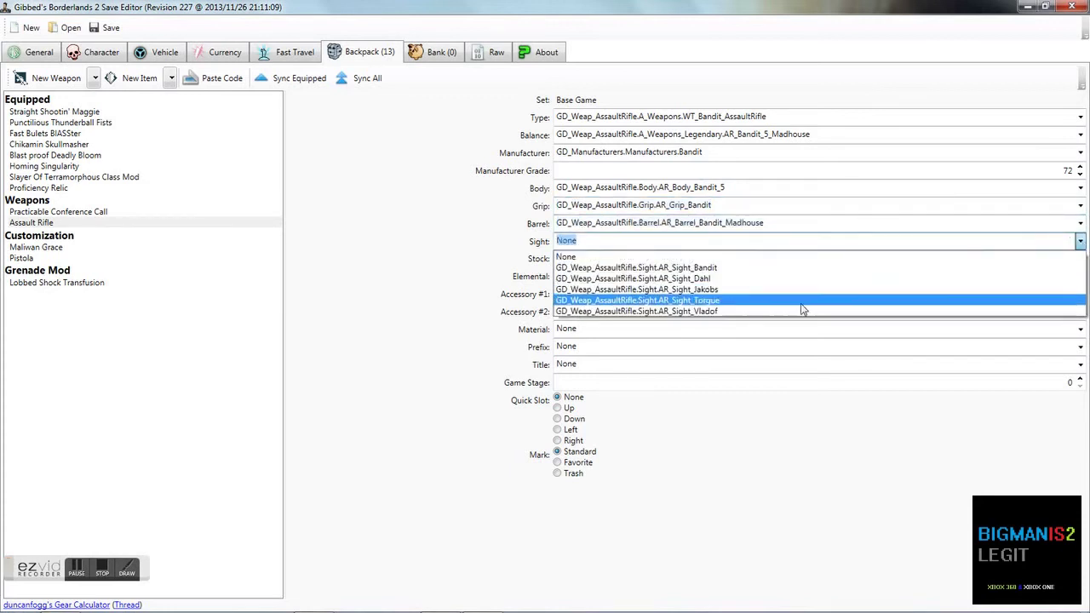
pyautogui.click(807, 267)
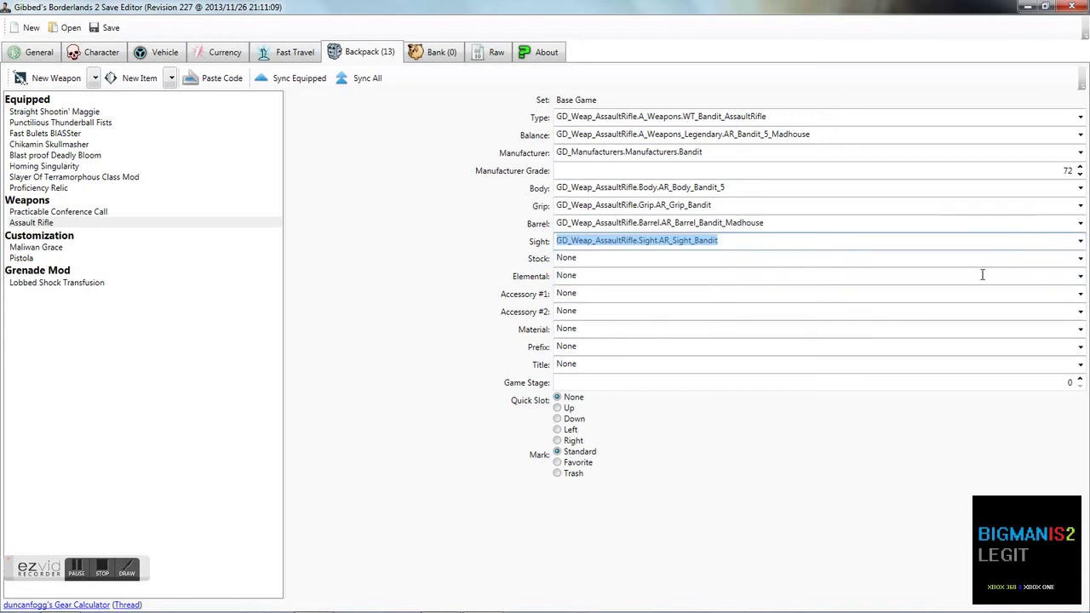
pyautogui.click(1079, 259)
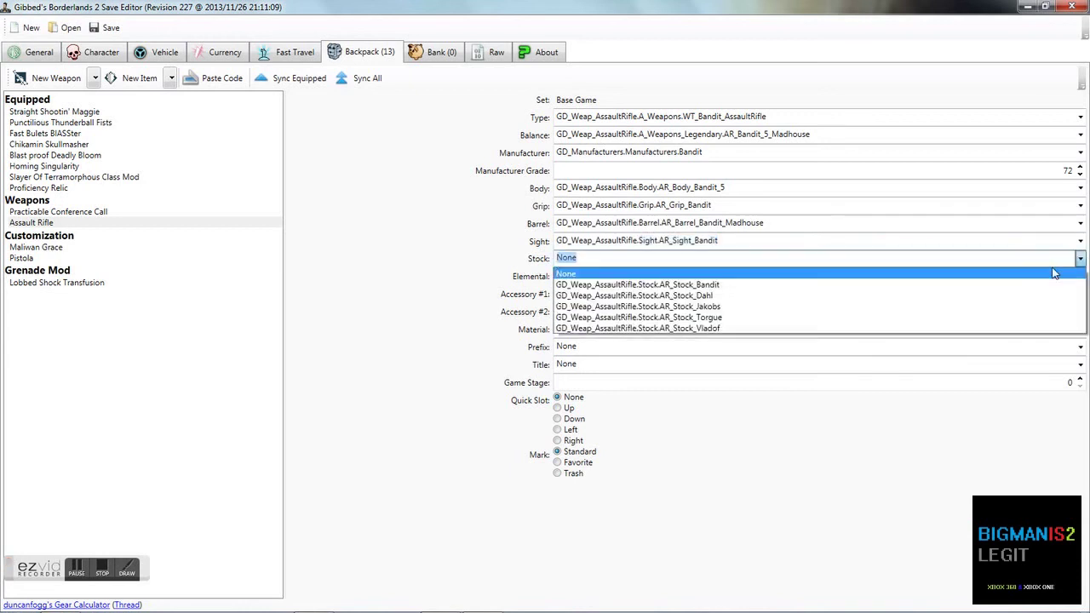
pyautogui.click(790, 285)
# Set the rifle's elemental part to AR_Elemental_Slag and its first accessory to AR_Accessory_Foregrip_Stability.
pyautogui.click(1079, 280)
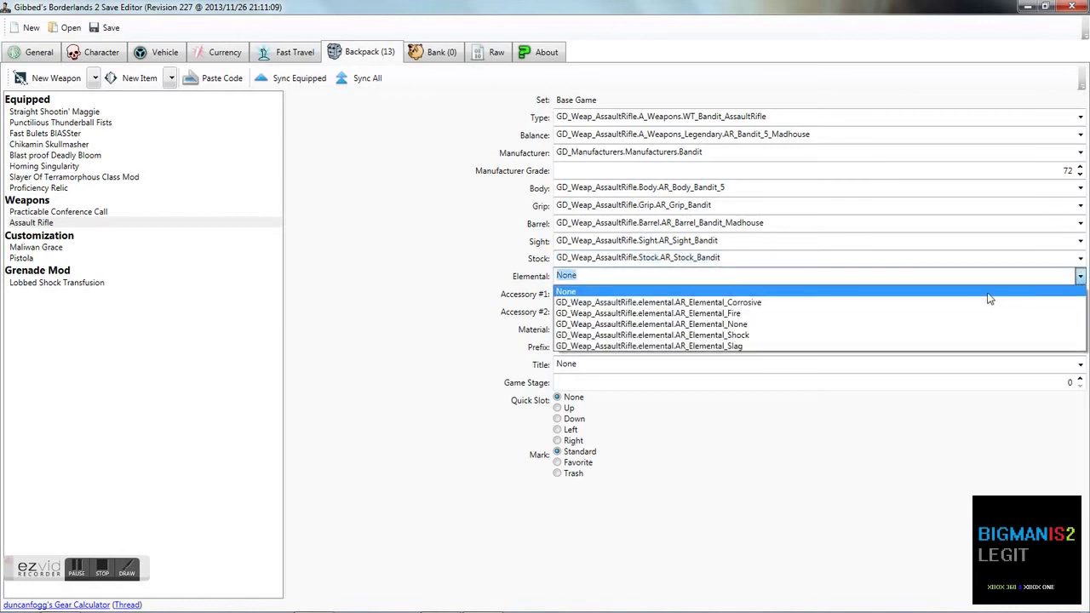
pyautogui.click(738, 346)
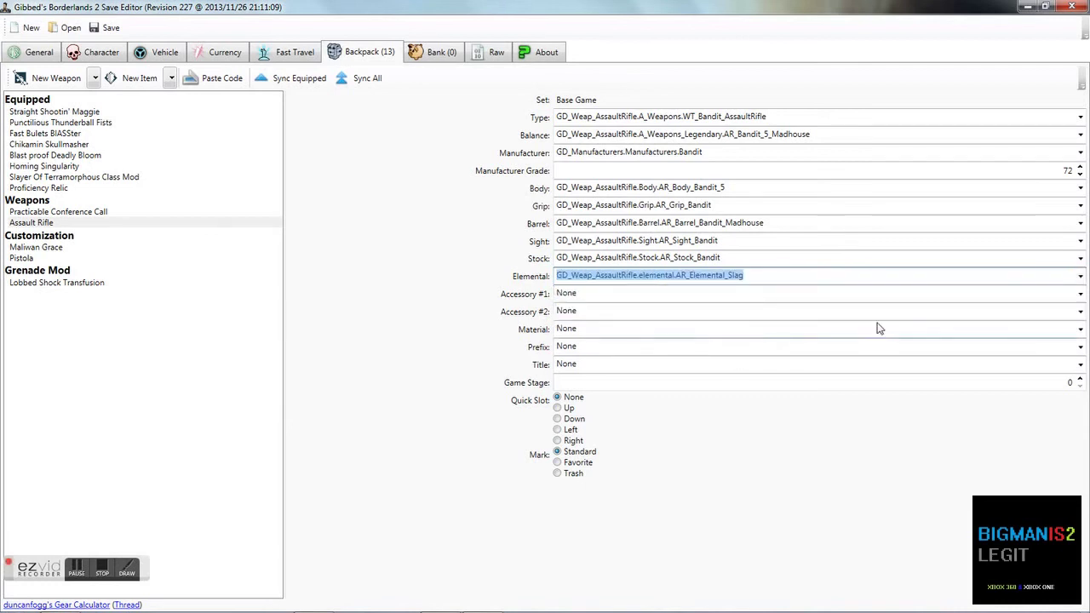
pyautogui.click(915, 292)
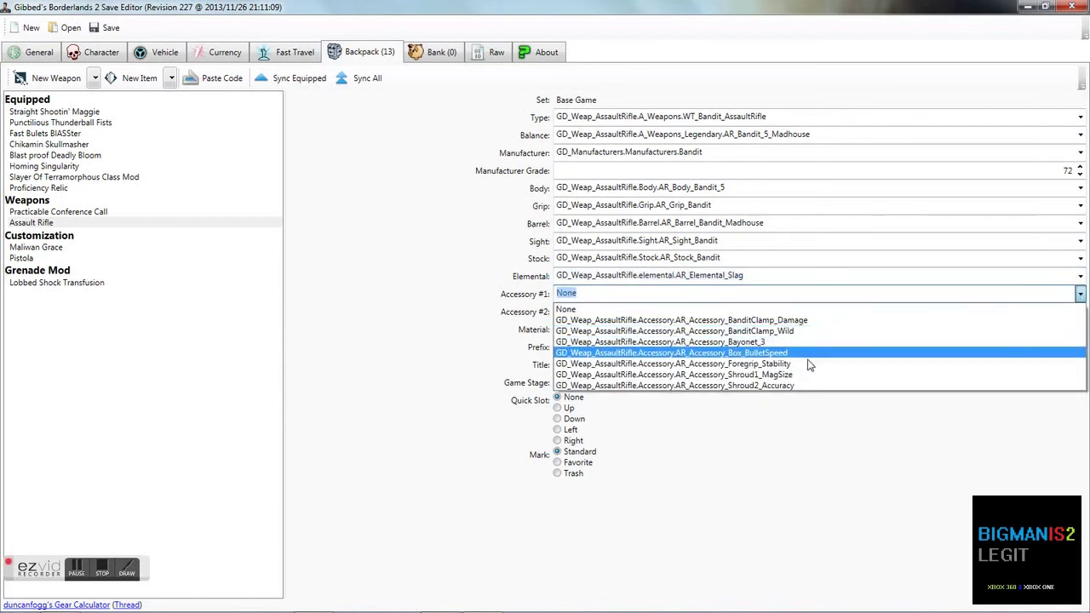
pyautogui.click(758, 364)
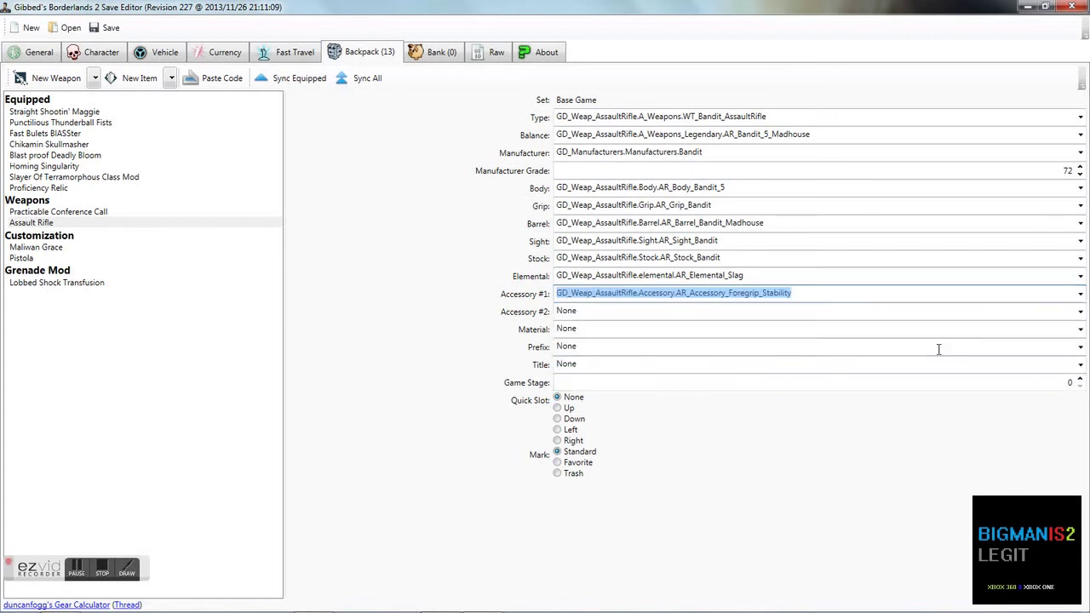
# Set the rifle's material to GD_Weap_AssaultRifle.ManufacturerMaterials.Mat_BanditMade_5_Legendary, keeping Accessory #2, prefix, title and quick slot at None.
pyautogui.click(1080, 312)
pyautogui.click(1078, 313)
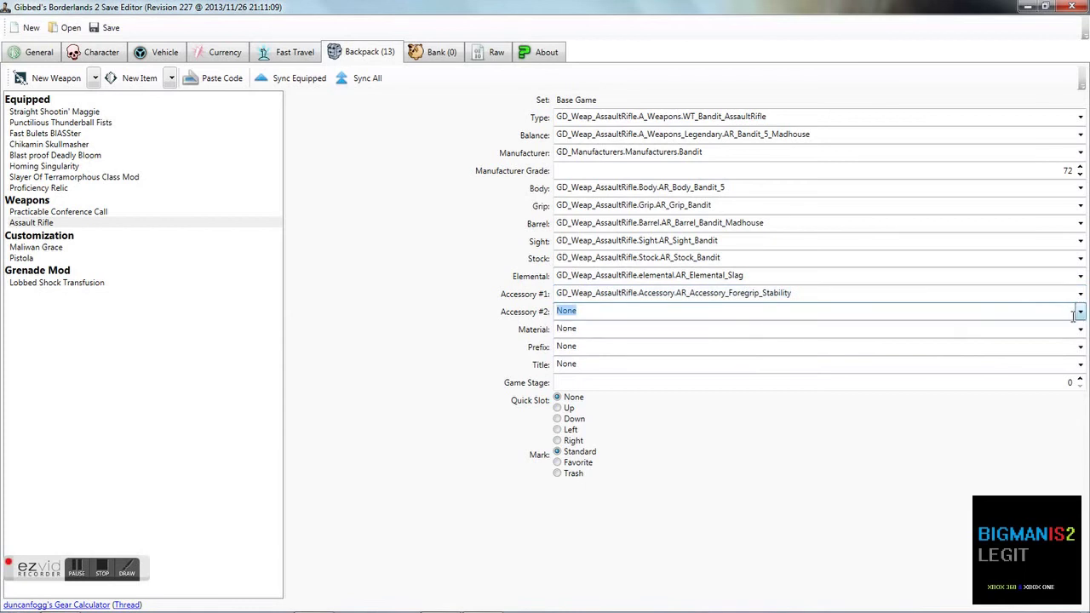
pyautogui.click(1080, 330)
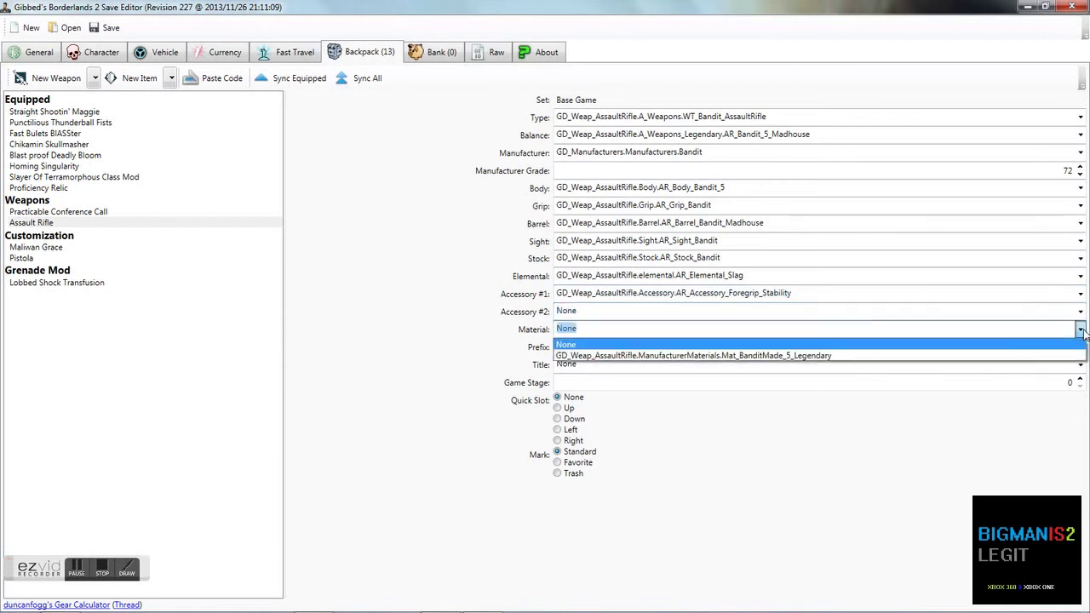
pyautogui.click(928, 356)
pyautogui.click(1080, 347)
pyautogui.click(1080, 347)
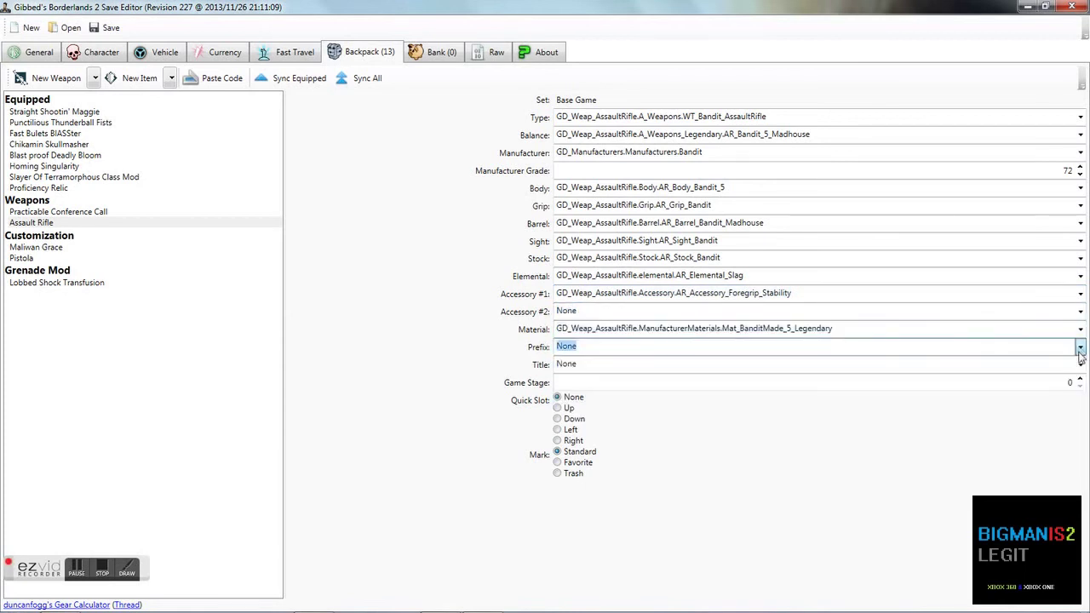
pyautogui.click(1080, 365)
pyautogui.click(1080, 364)
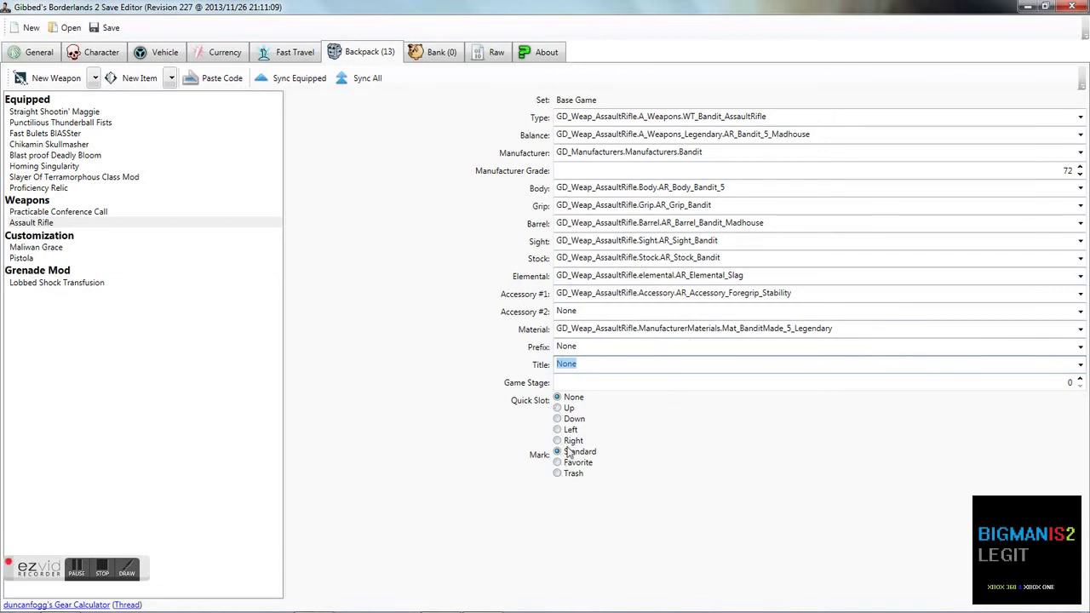
pyautogui.click(558, 418)
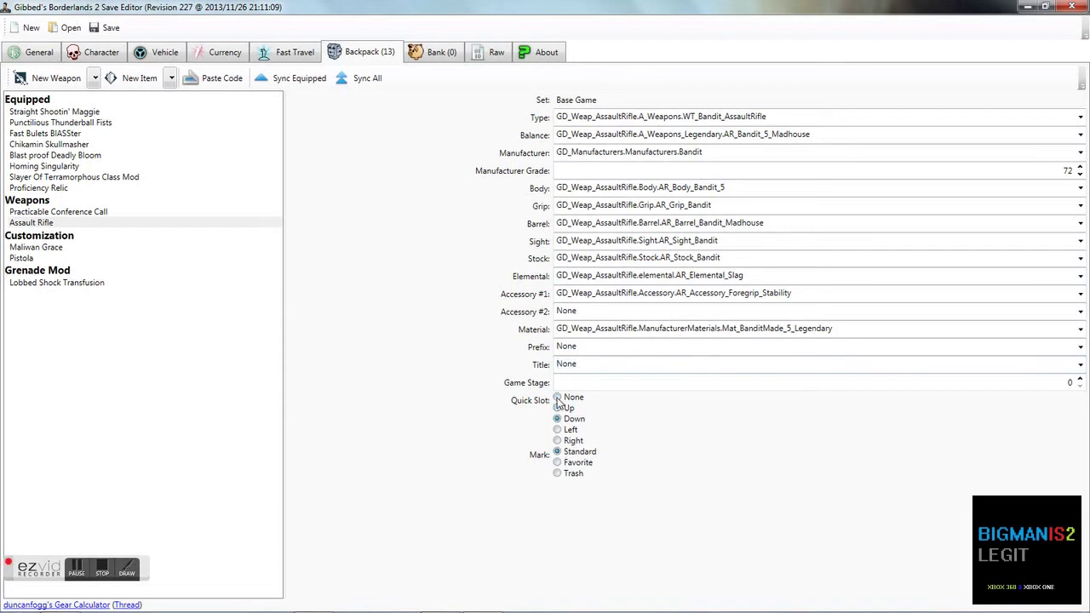
pyautogui.click(558, 398)
# Review the bank contents and look through the raw save properties.
pyautogui.click(430, 53)
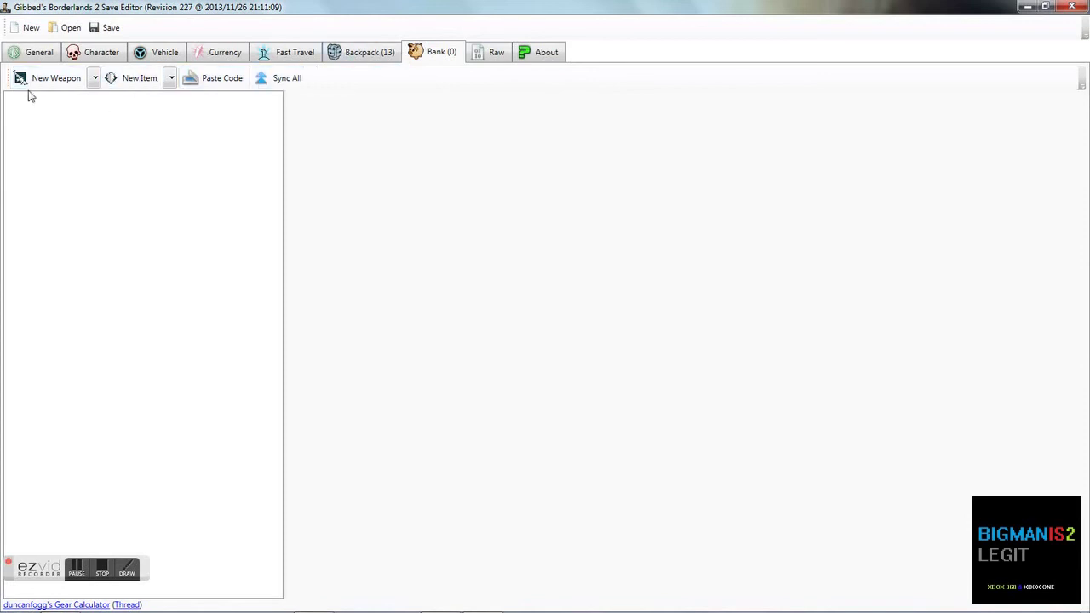
pyautogui.click(380, 58)
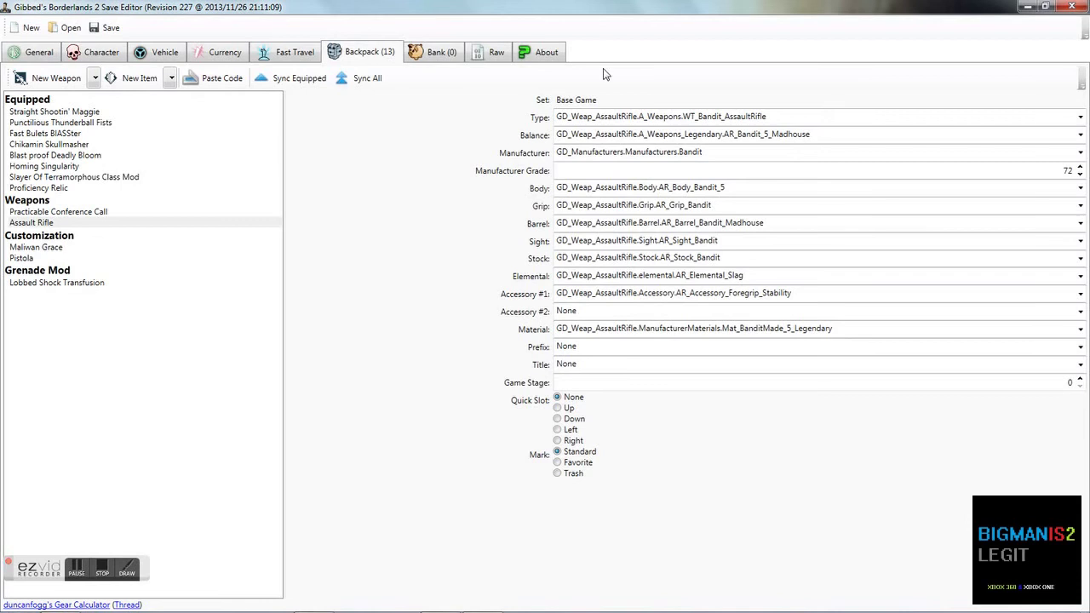
pyautogui.click(490, 56)
pyautogui.click(450, 174)
pyautogui.click(224, 246)
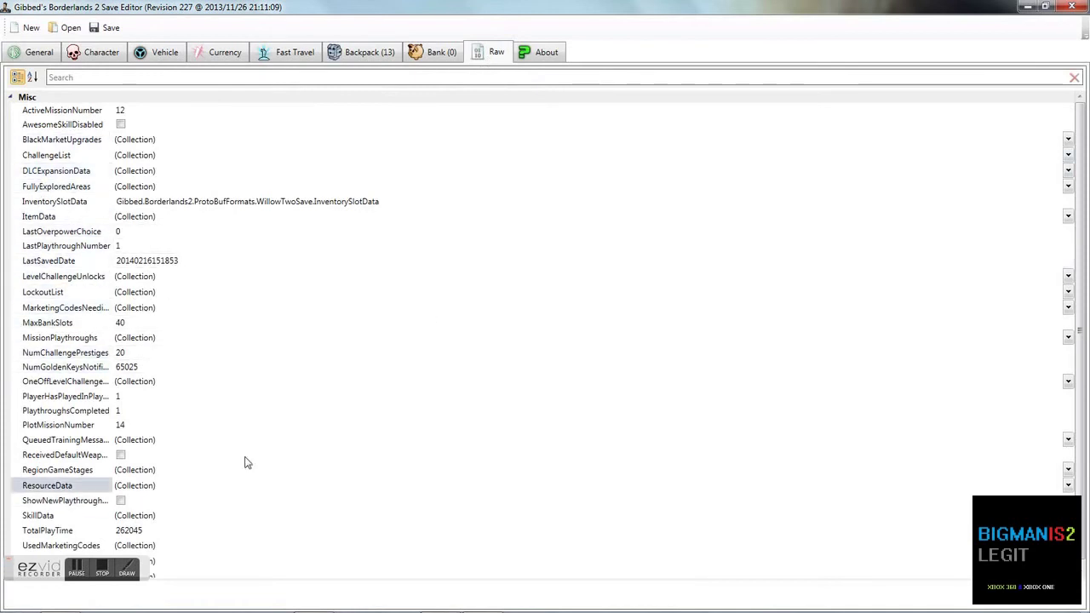
pyautogui.click(262, 216)
pyautogui.click(171, 337)
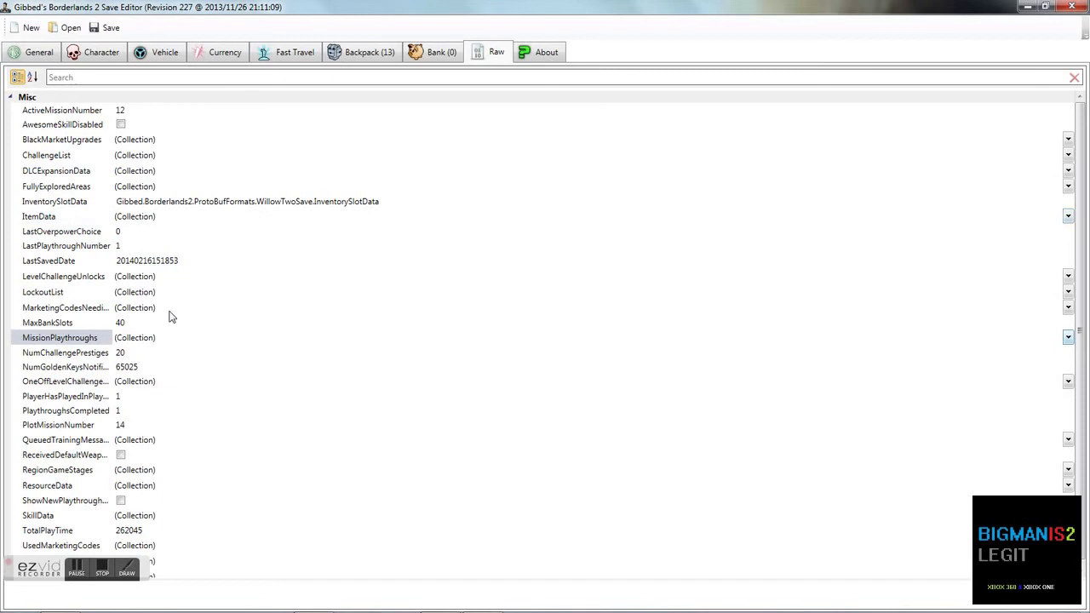
pyautogui.click(86, 322)
pyautogui.click(202, 339)
pyautogui.click(256, 367)
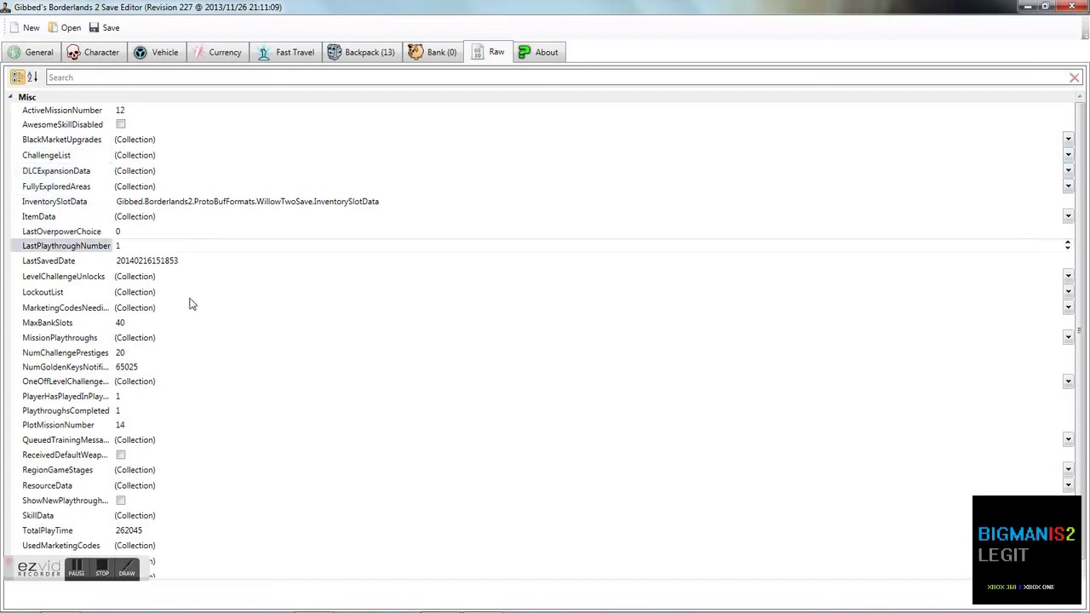
pyautogui.scroll(-1, 198, 281)
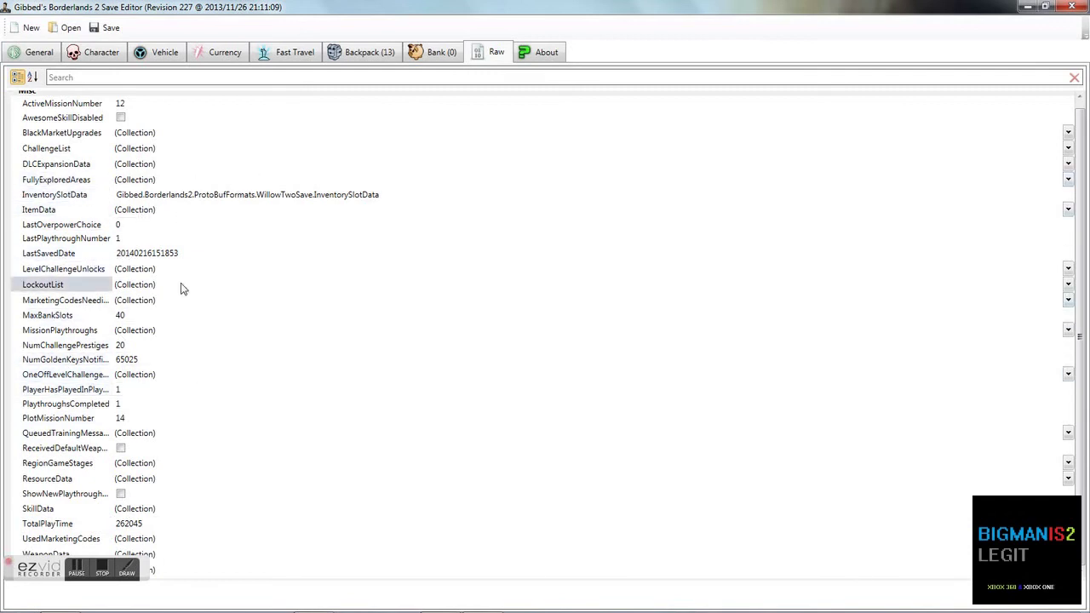
pyautogui.scroll(1, 182, 287)
# Try setting the first two BlackMarketUpgrades entries to 500, and restore them to 100.
pyautogui.click(121, 141)
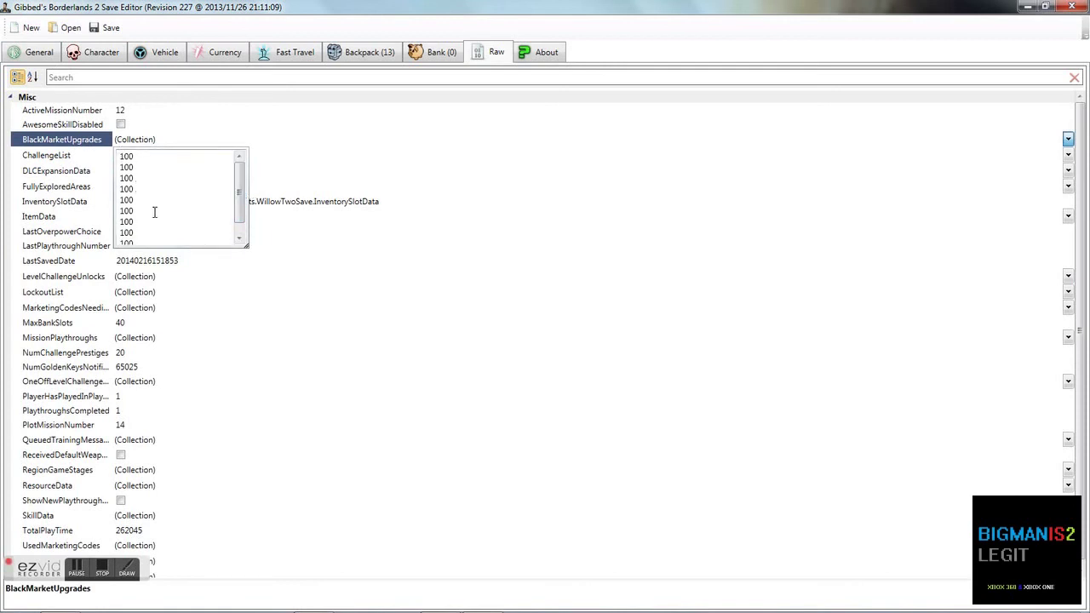
pyautogui.moveTo(180, 158); pyautogui.dragTo(120, 157)
pyautogui.moveTo(199, 171); pyautogui.dragTo(16, 171)
pyautogui.moveTo(136, 175); pyautogui.dragTo(2, 158)
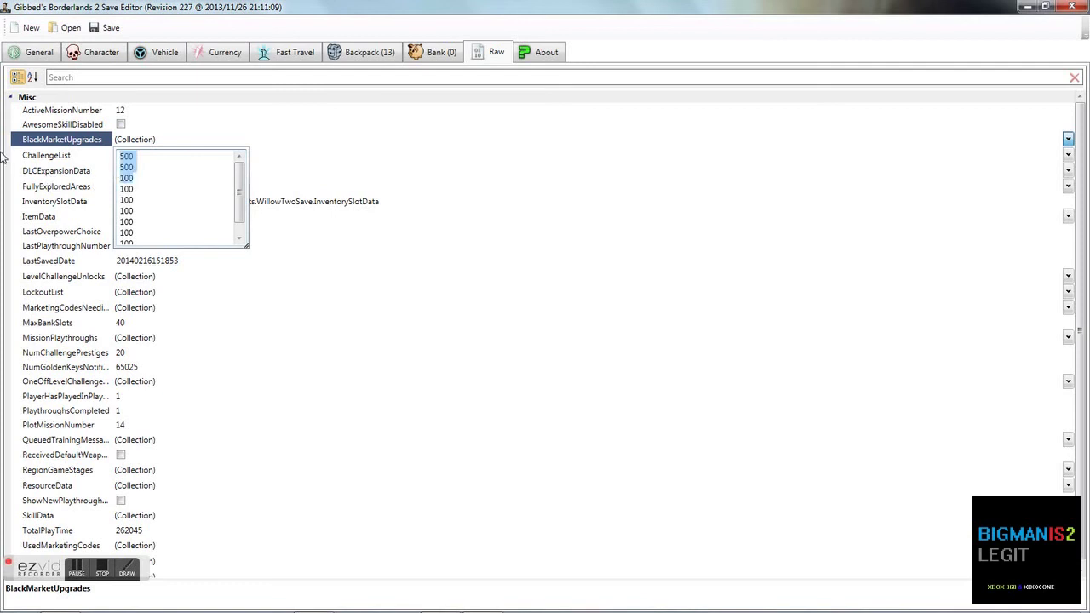
pyautogui.click(145, 170)
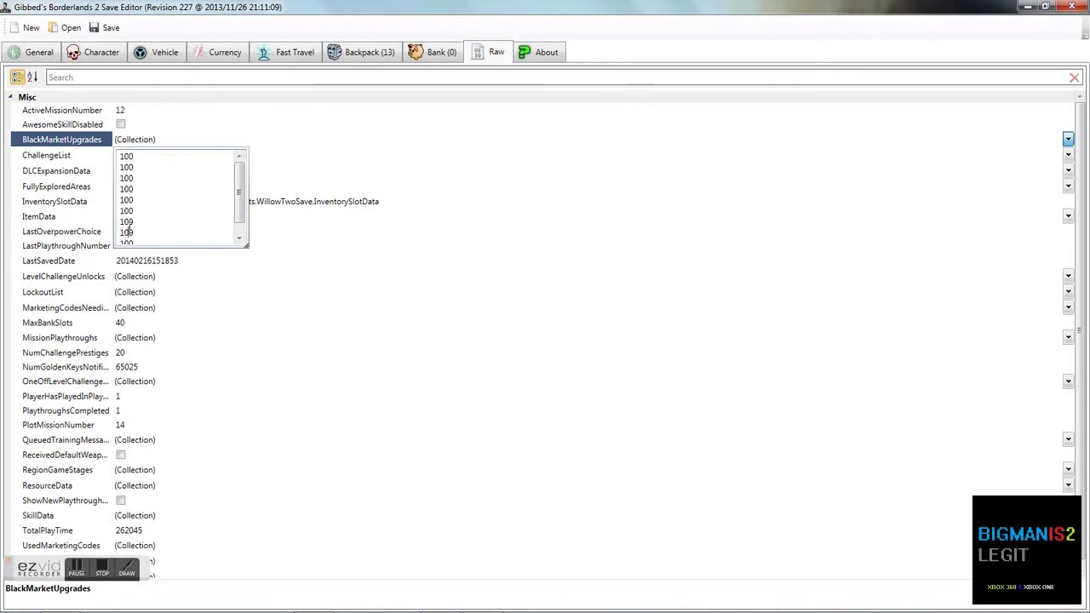
# Examine the raw level challenge unlocks, explored areas, inventory slot data and maximum bank slots, plus the editor's credits.
pyautogui.doubleClick(252, 281)
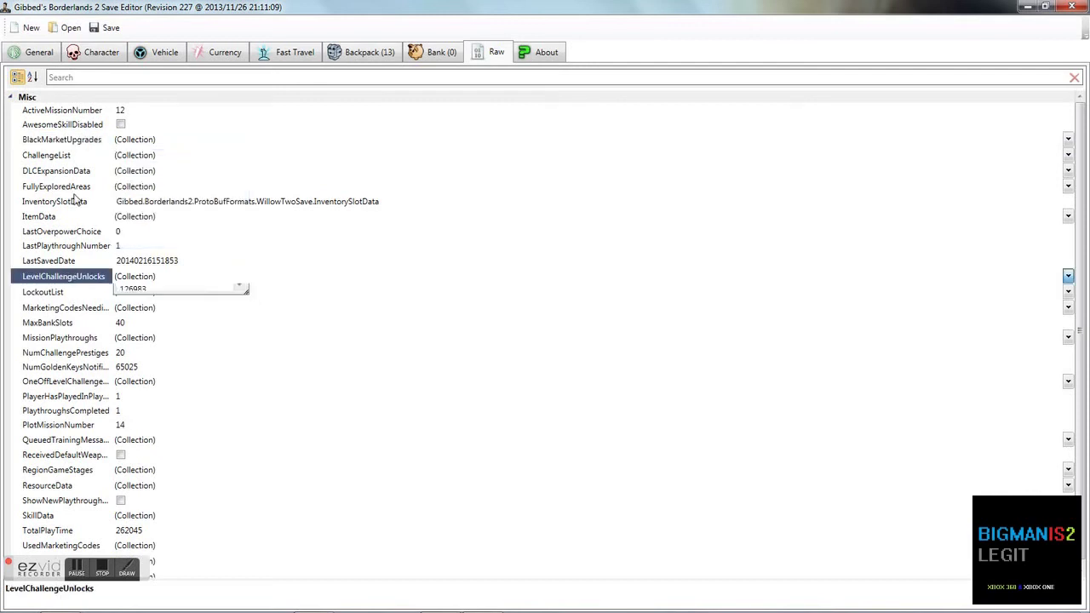
pyautogui.click(78, 140)
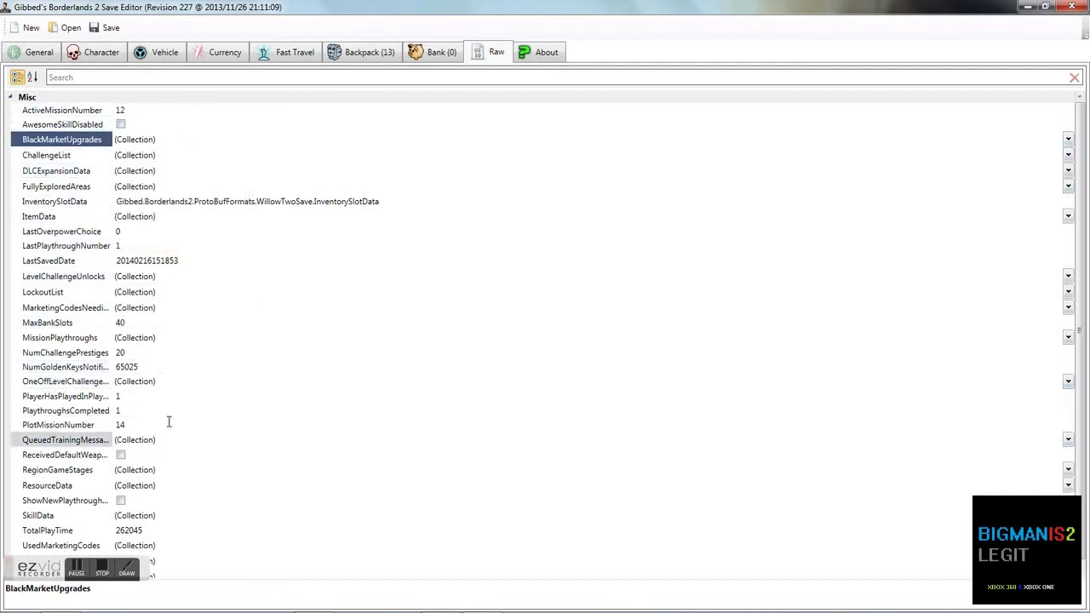
pyautogui.doubleClick(148, 188)
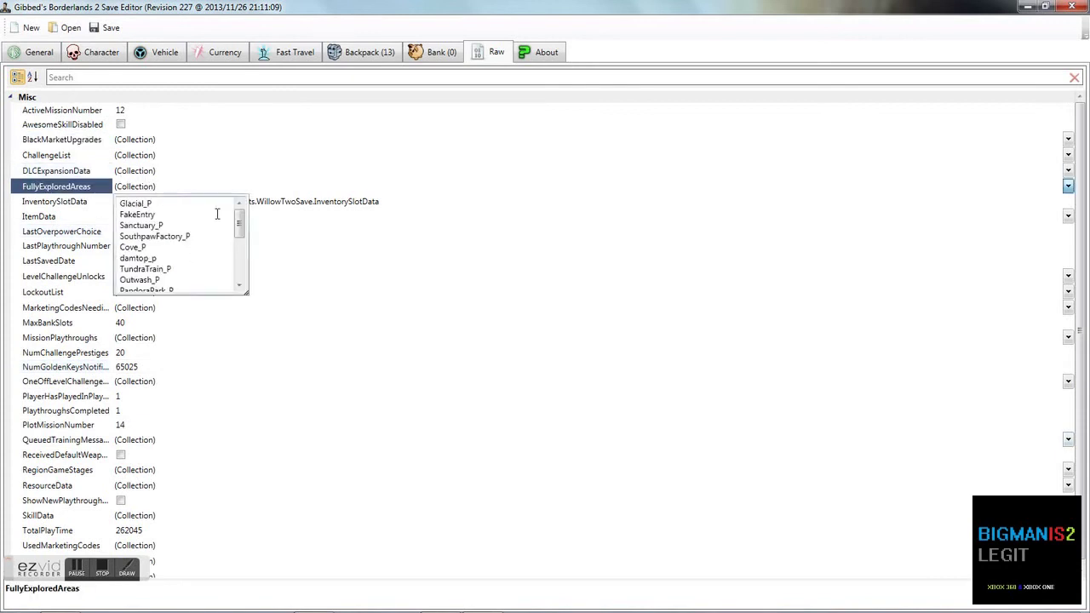
pyautogui.click(291, 260)
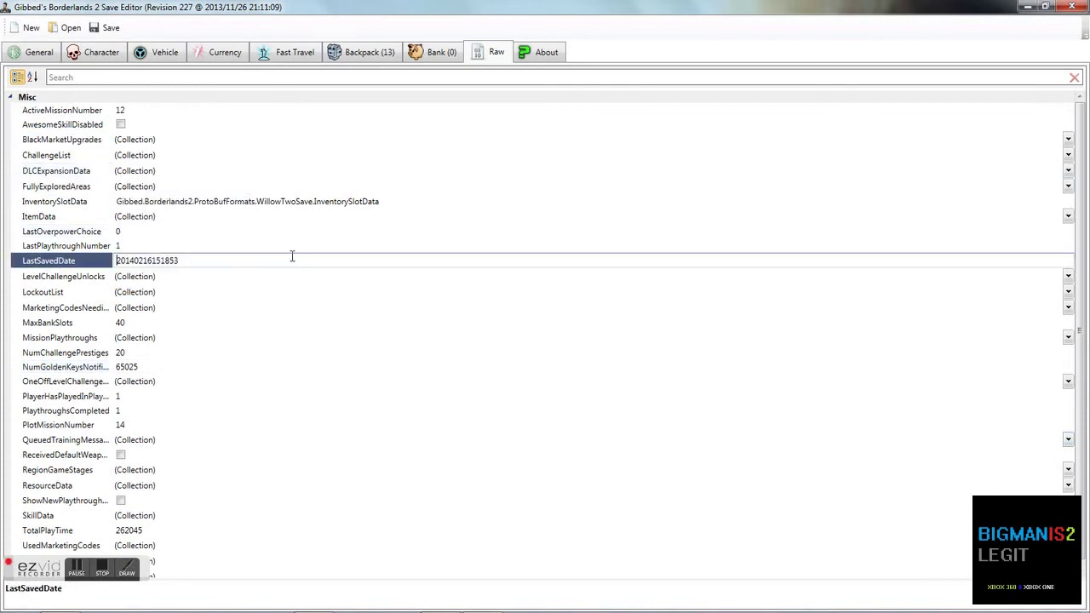
pyautogui.click(198, 205)
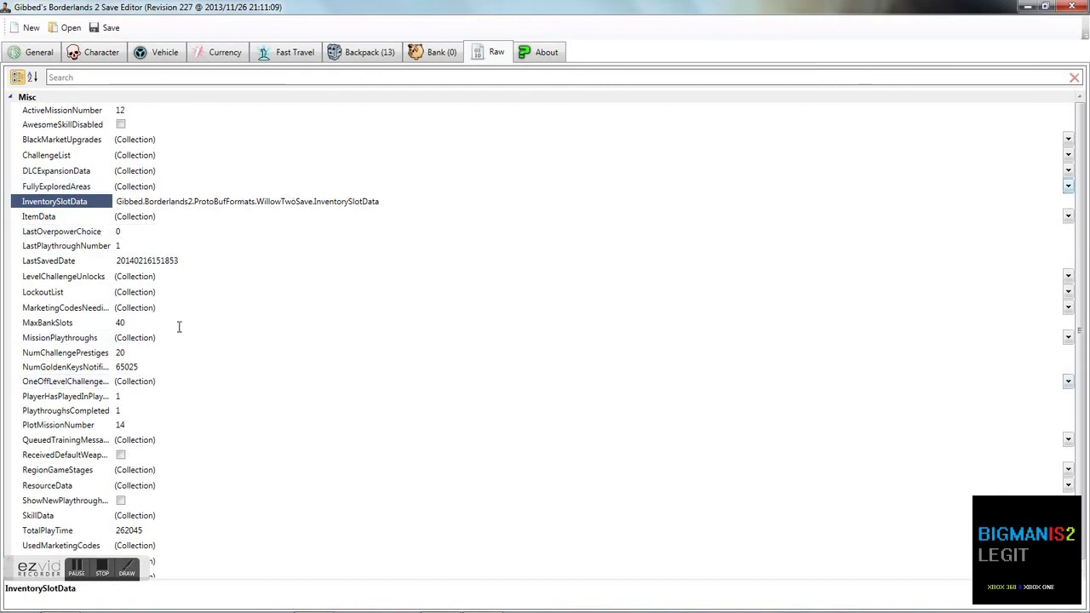
pyautogui.click(139, 322)
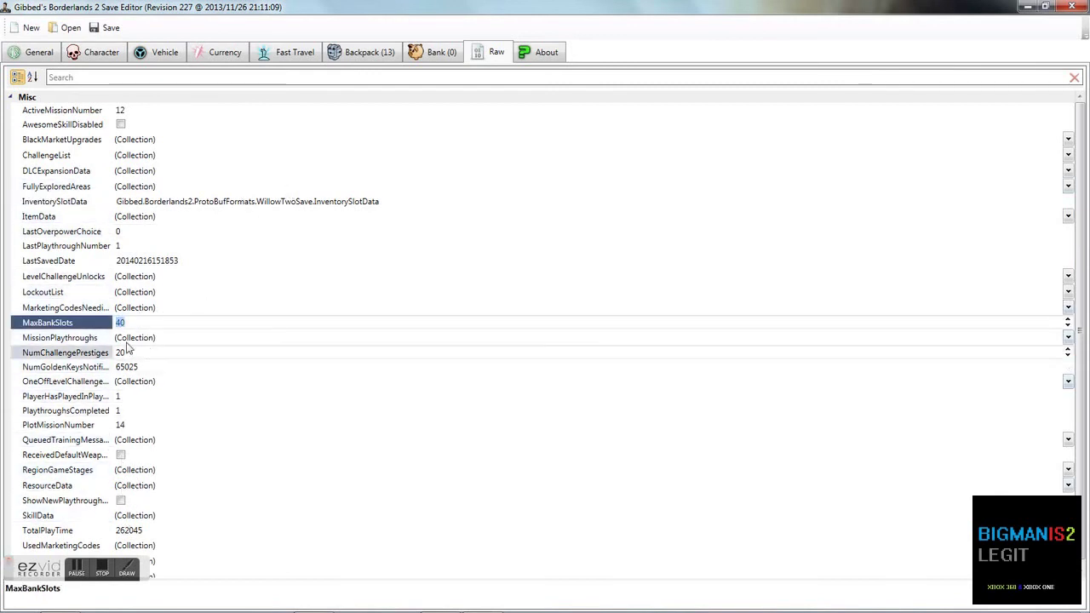
pyautogui.click(535, 53)
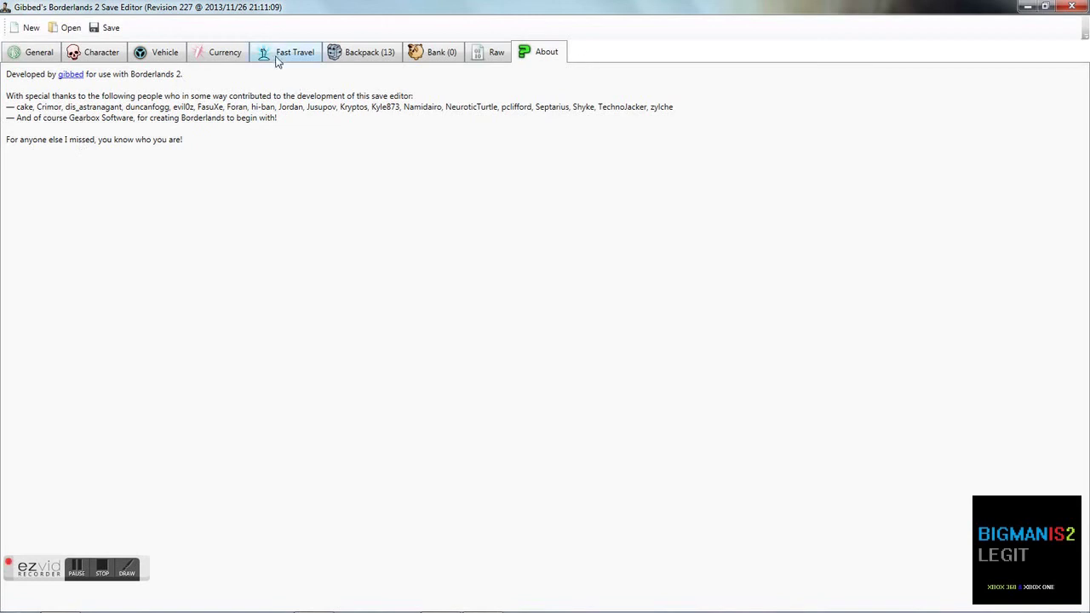
# Save the edited save to the desktop as BIGMAN in the Save Files (*.sav) format.
pyautogui.click(40, 52)
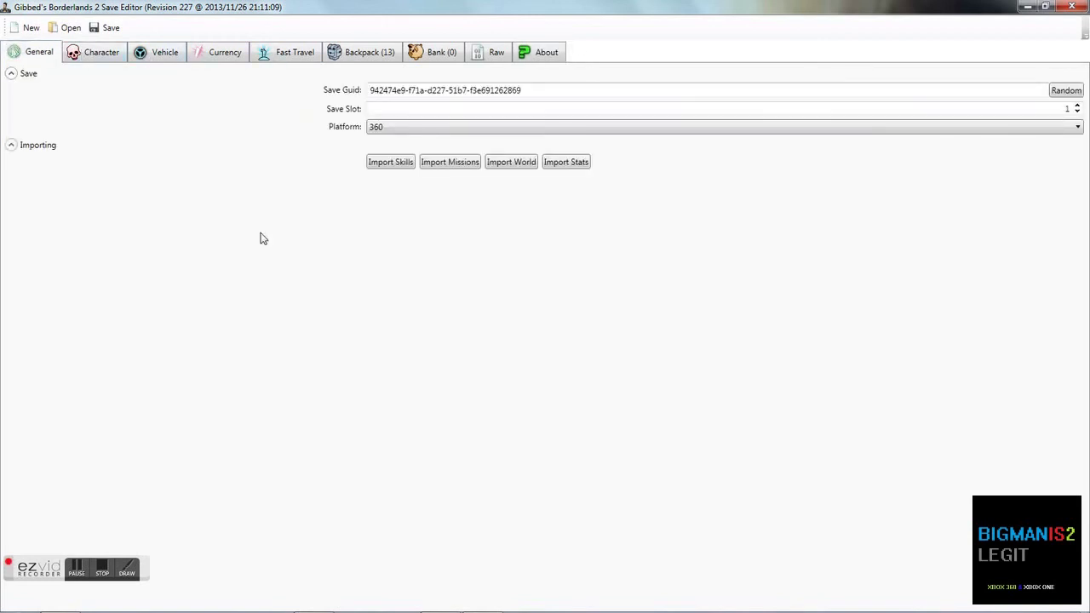
pyautogui.click(108, 29)
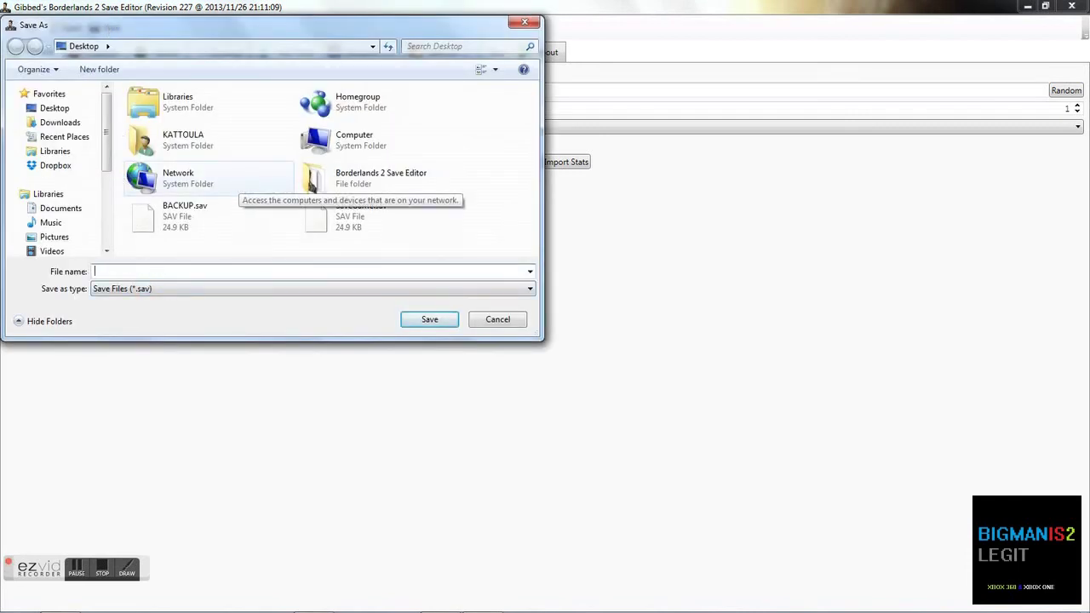
pyautogui.write('BIGMAN')
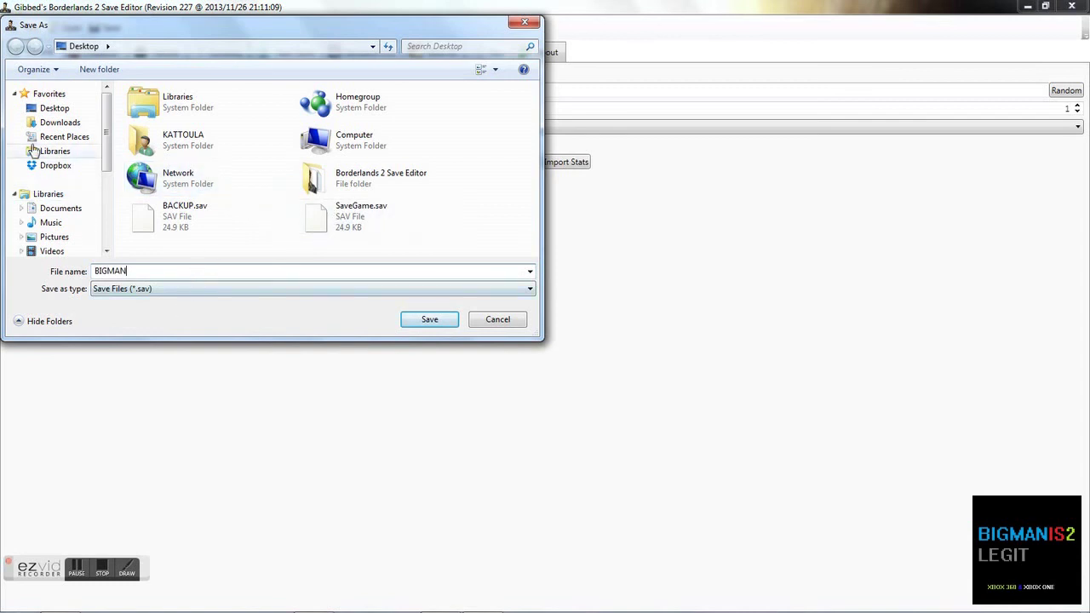
pyautogui.click(49, 110)
pyautogui.click(130, 289)
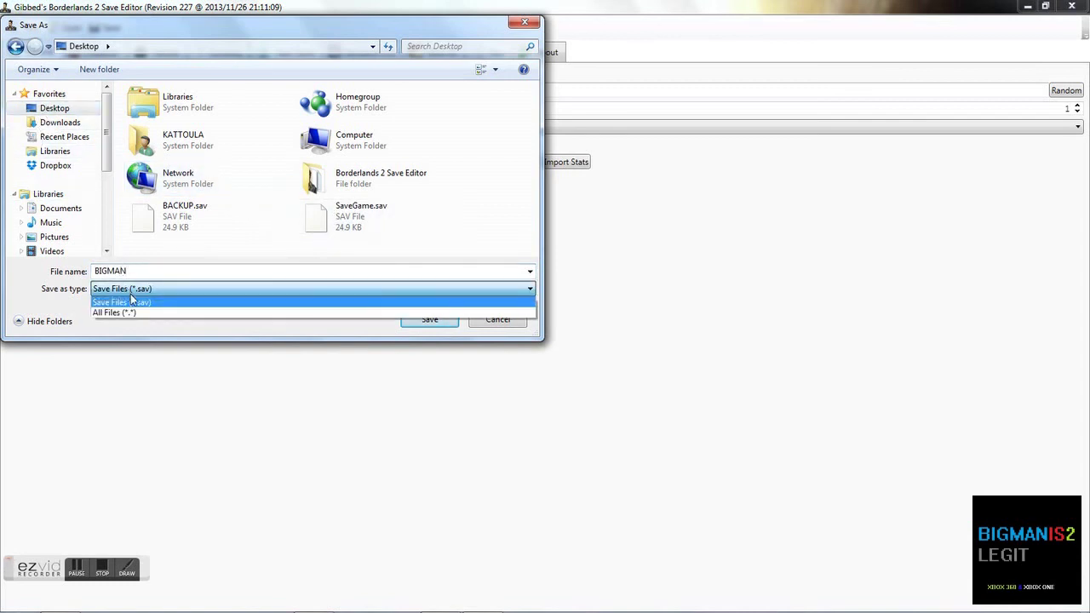
pyautogui.click(138, 305)
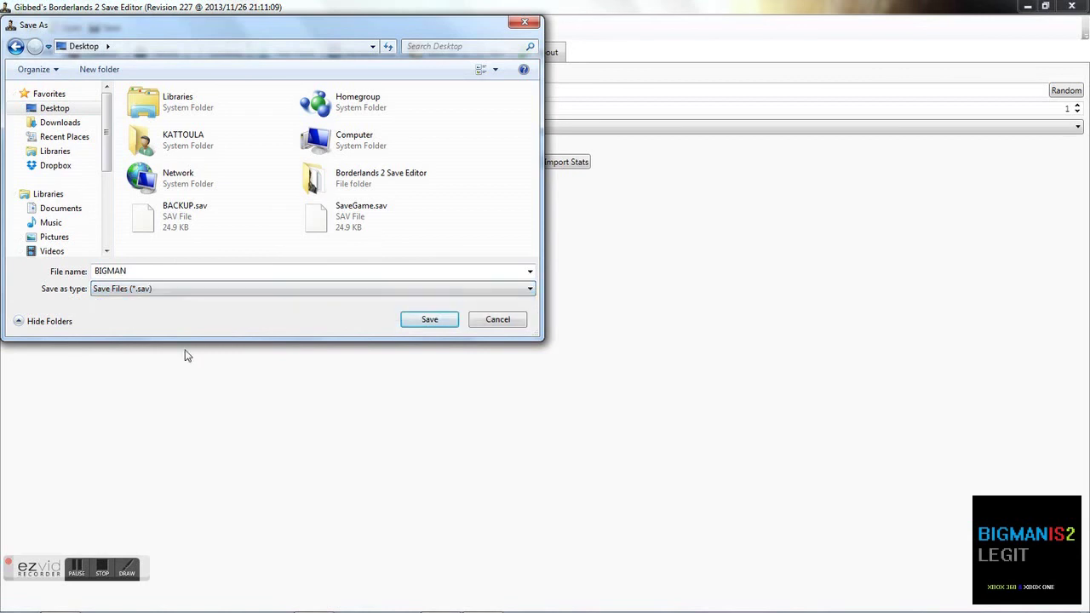
pyautogui.click(428, 321)
# Close the save editor and its folder window to get back to the desktop.
pyautogui.click(1075, 7)
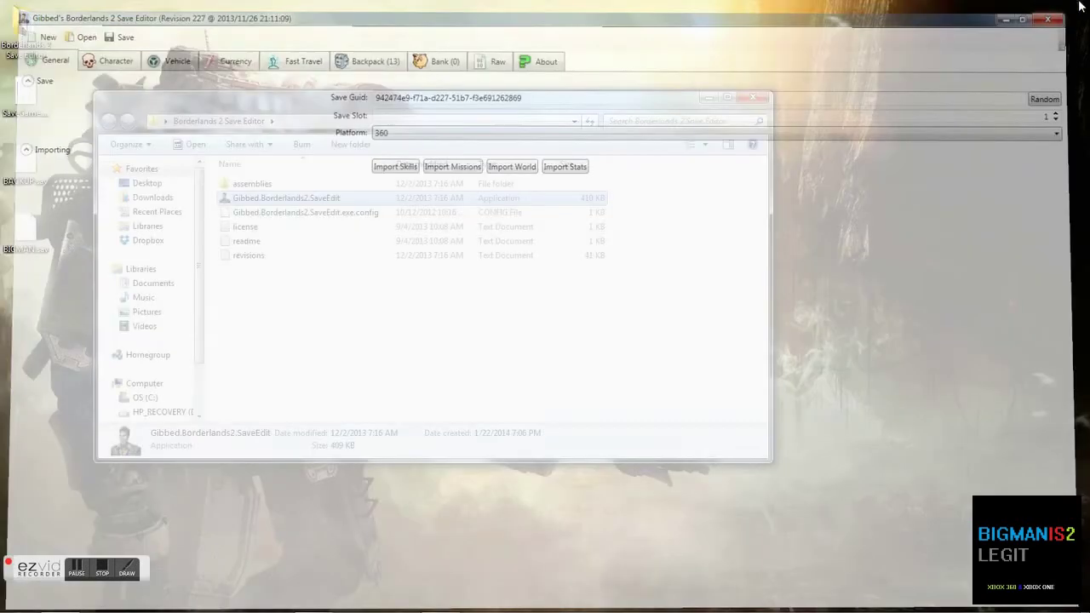
pyautogui.click(752, 96)
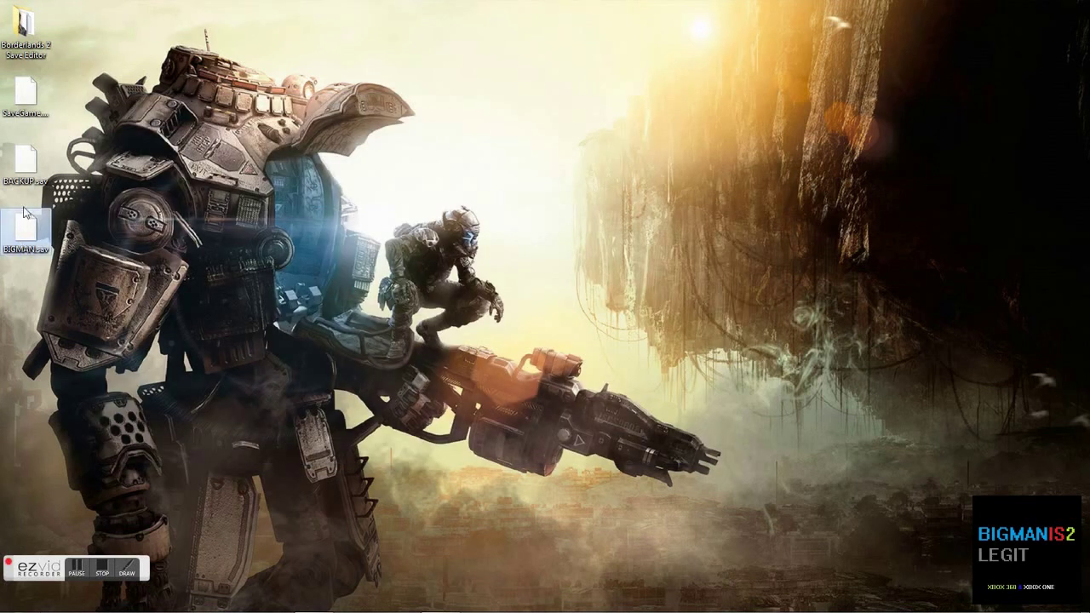
pyautogui.moveTo(87, 227); pyautogui.dragTo(160, 251)
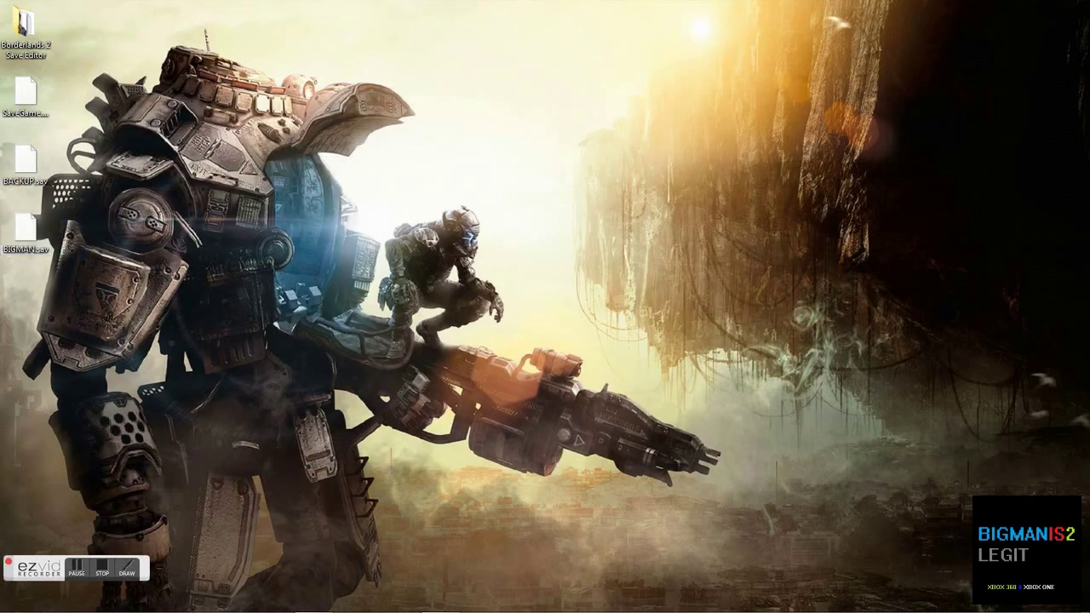
# Switch to Horizon and check the display name in the Borderlands 2 save's package info.
pyautogui.click(376, 525)
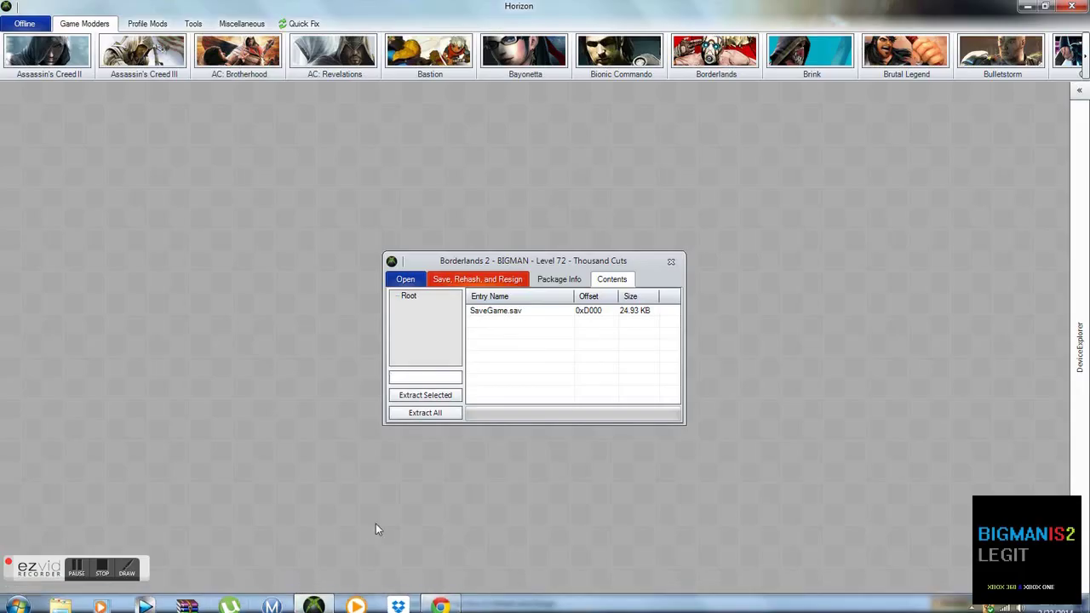
pyautogui.moveTo(568, 265); pyautogui.dragTo(511, 241)
pyautogui.click(502, 252)
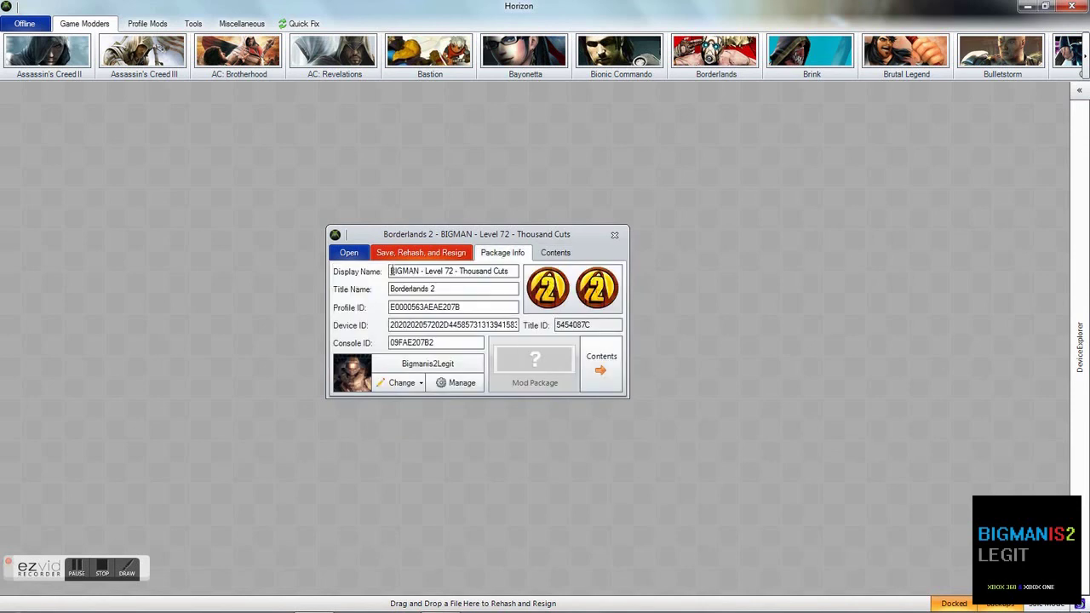
pyautogui.moveTo(390, 271); pyautogui.dragTo(512, 271)
# Replace SaveGame.sav in the package contents with BIGMAN.sav from the desktop.
pyautogui.click(555, 253)
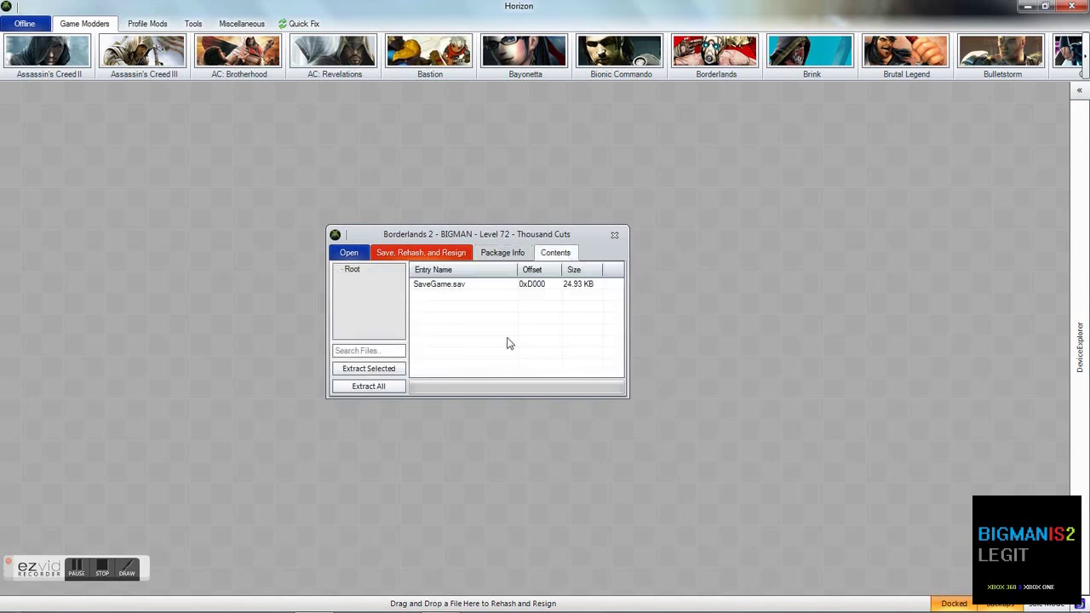
pyautogui.click(466, 289)
pyautogui.rightClick(459, 290)
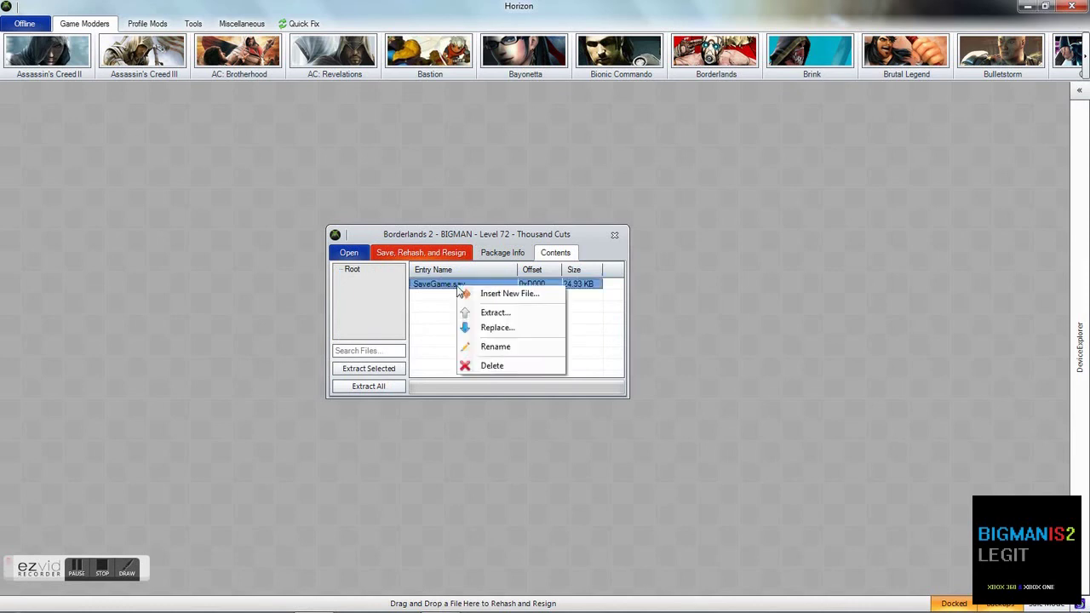
pyautogui.click(497, 328)
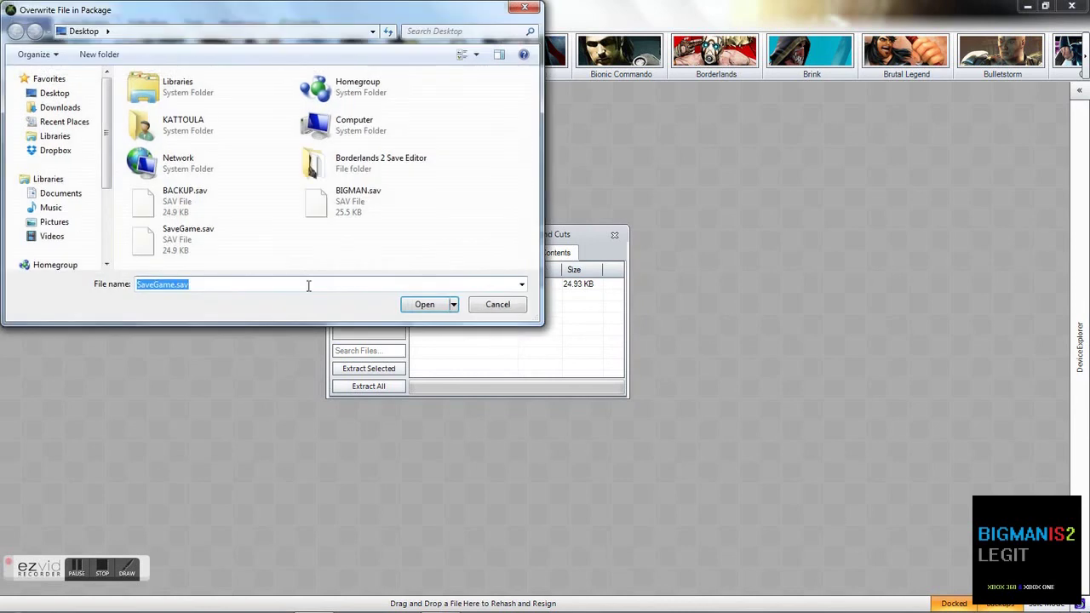
pyautogui.click(362, 204)
pyautogui.click(423, 305)
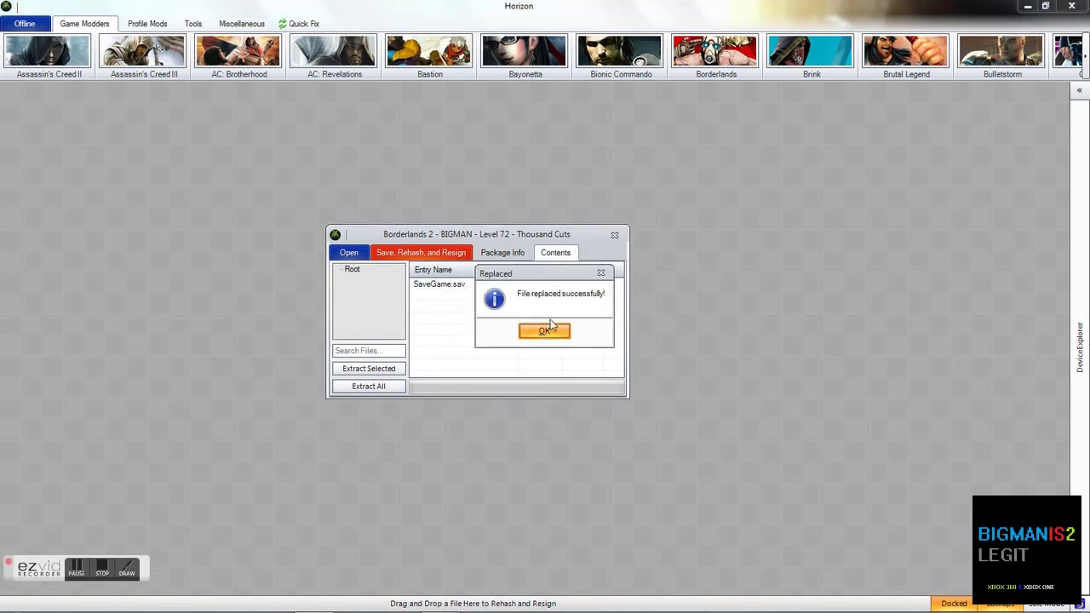
# Dismiss the replacement message and save, rehash and resign the Borderlands 2 package to the device, finishing on its package info.
pyautogui.moveTo(493, 273); pyautogui.dragTo(458, 275)
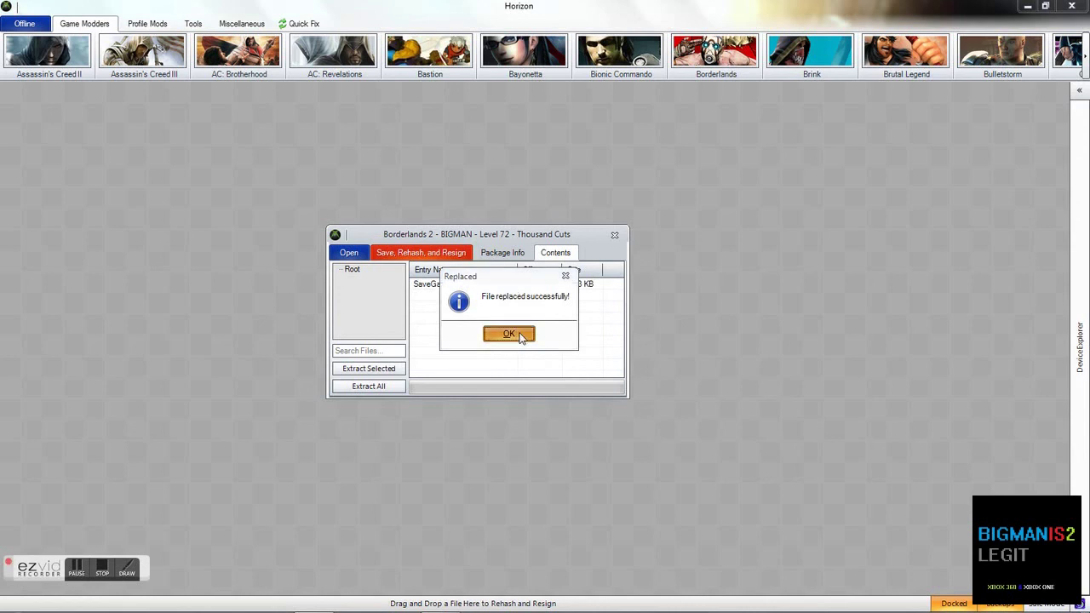
pyautogui.click(518, 334)
pyautogui.click(425, 256)
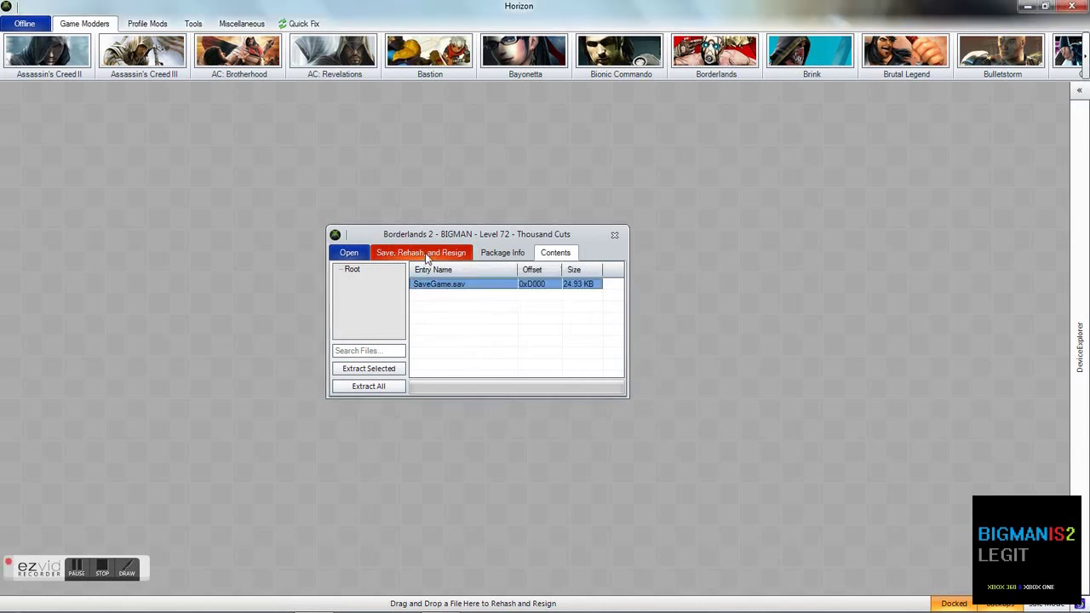
pyautogui.click(539, 334)
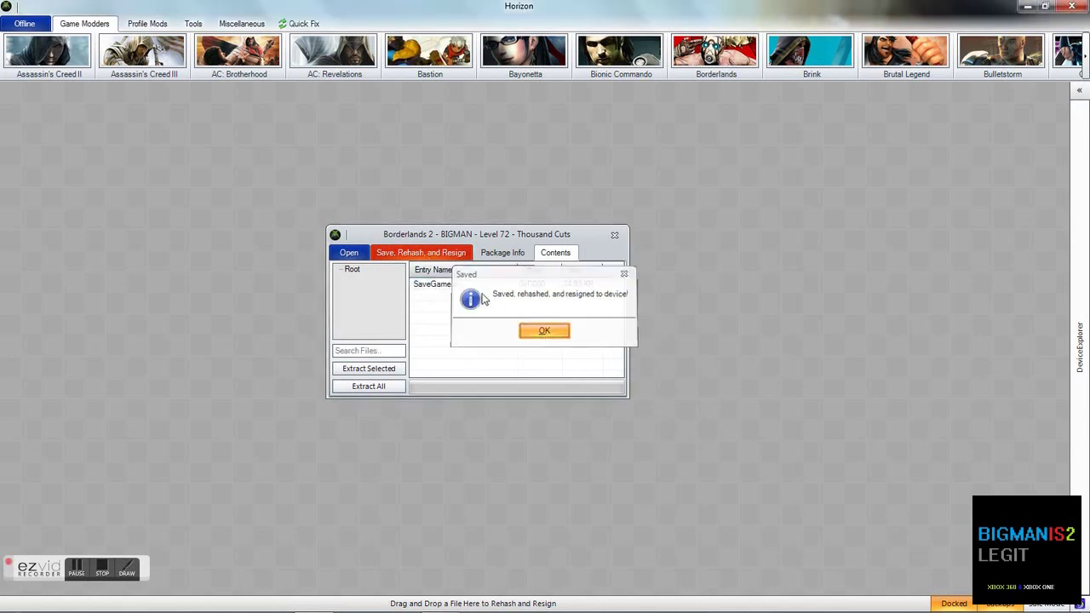
pyautogui.click(502, 253)
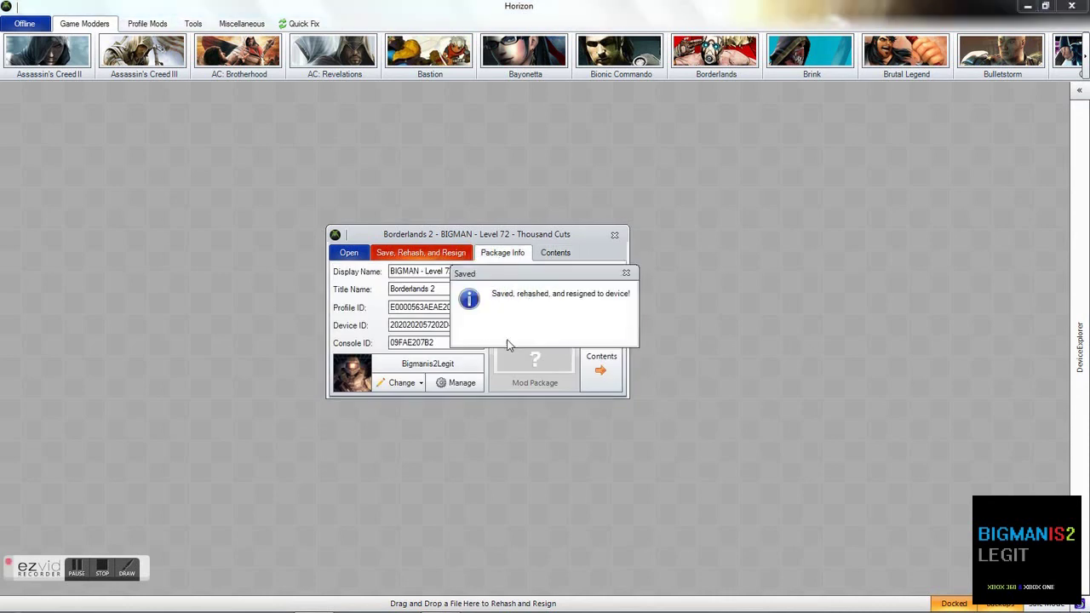
pyautogui.click(540, 332)
# Check the Borderlands 2 saves on the flash drive in the Device Explorer and minimize Horizon.
pyautogui.click(1078, 349)
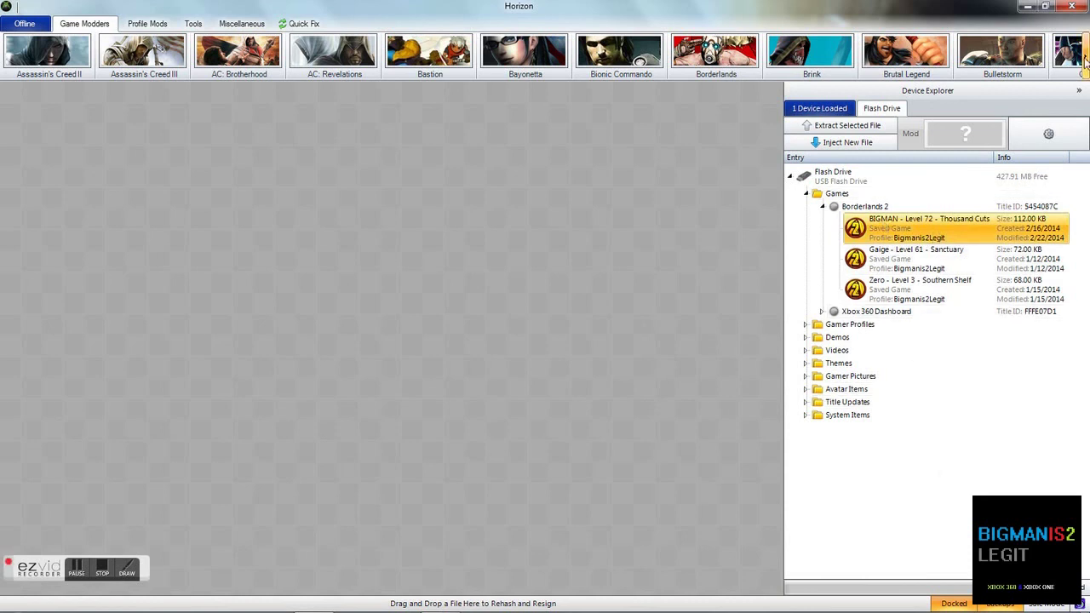
pyautogui.click(1032, 8)
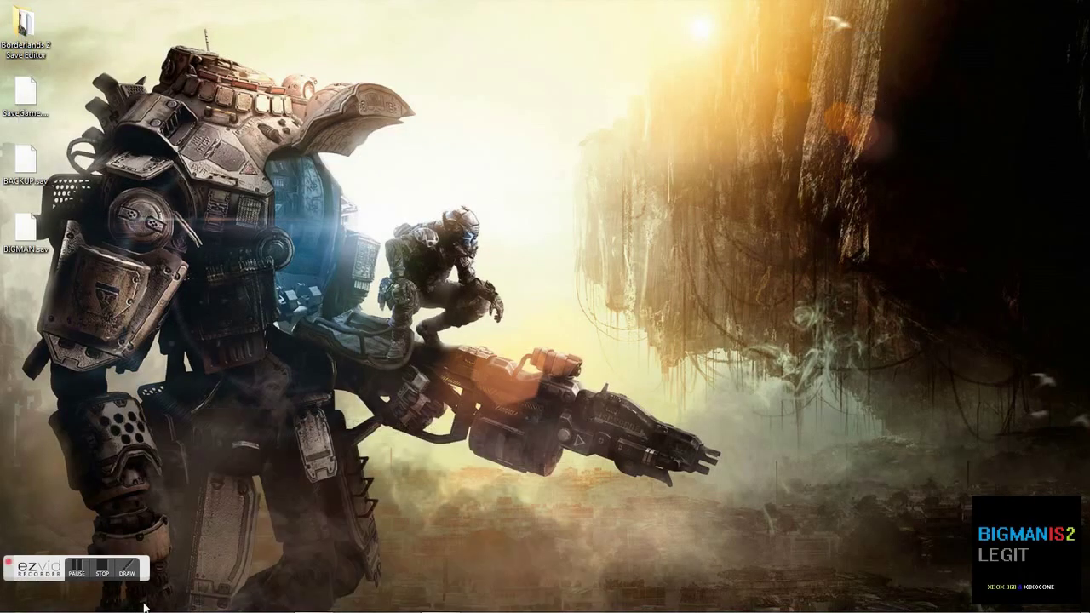
# Switch to Chrome, look over the BIGMAN MODZ YouTube channel's home page, and close the browser.
pyautogui.click(440, 599)
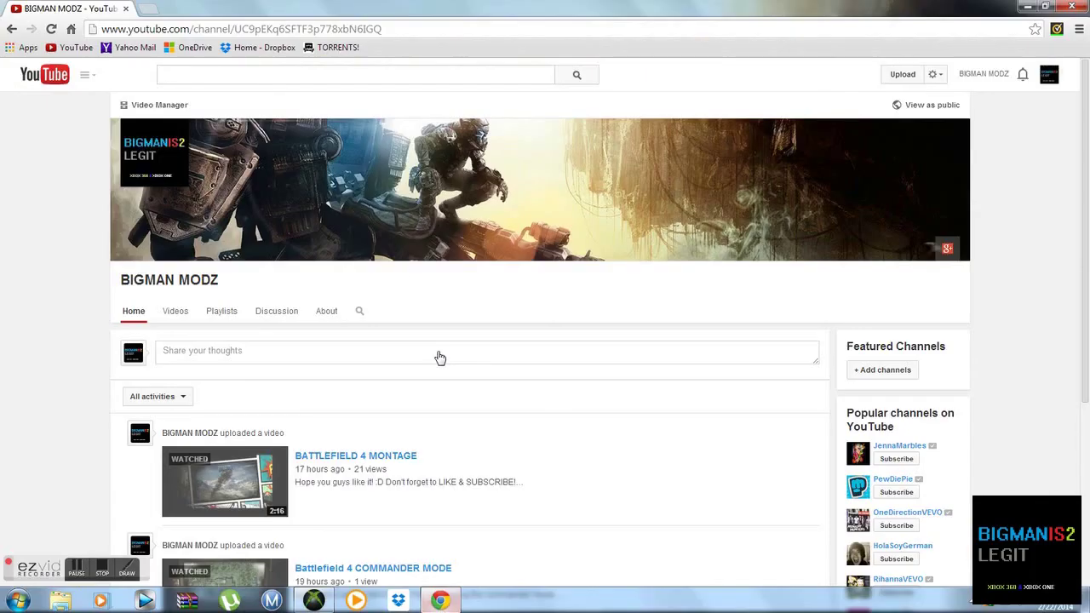
pyautogui.moveTo(61, 264); pyautogui.dragTo(272, 370)
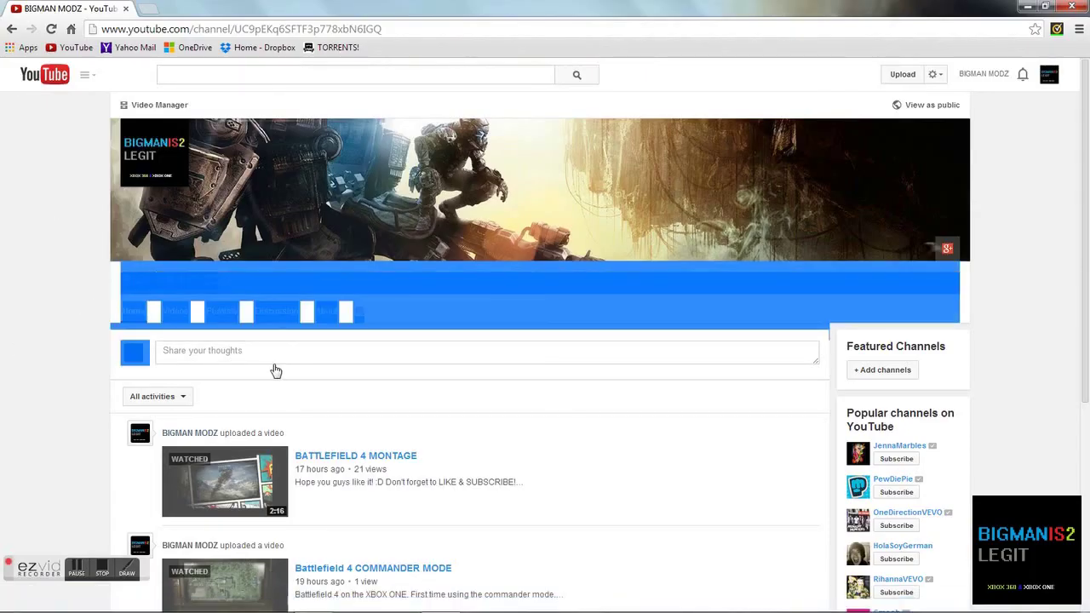
pyautogui.click(164, 290)
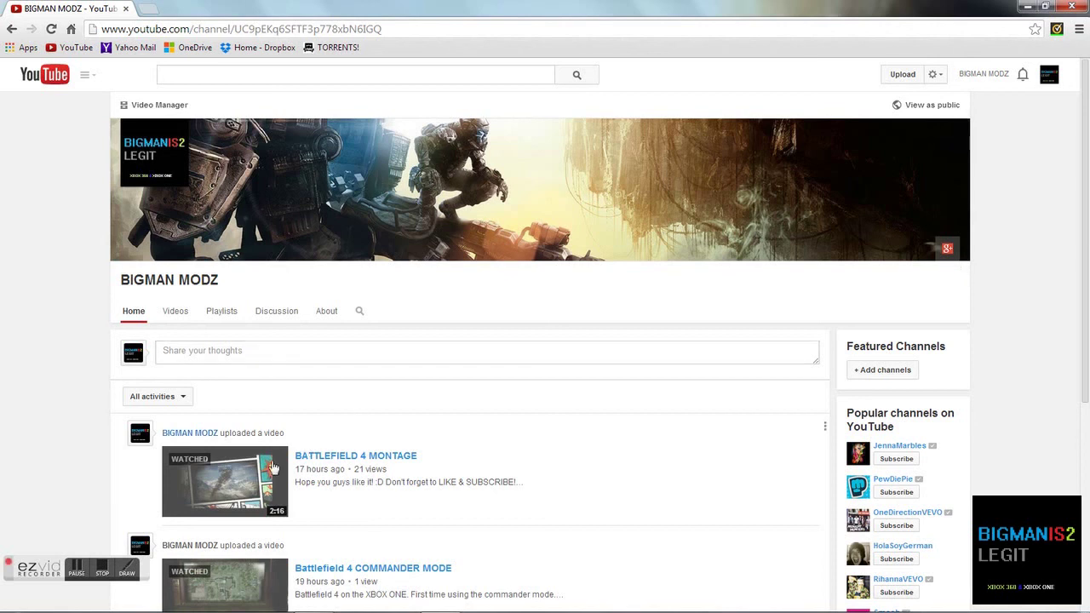
pyautogui.scroll(-3, 370, 426)
pyautogui.scroll(3, 218, 226)
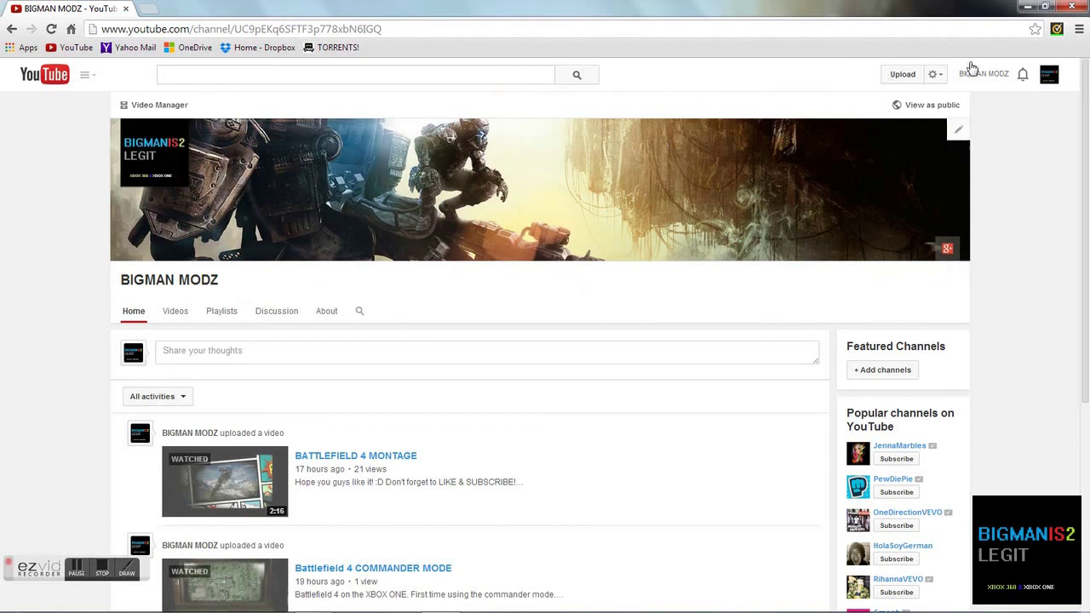
pyautogui.click(1073, 7)
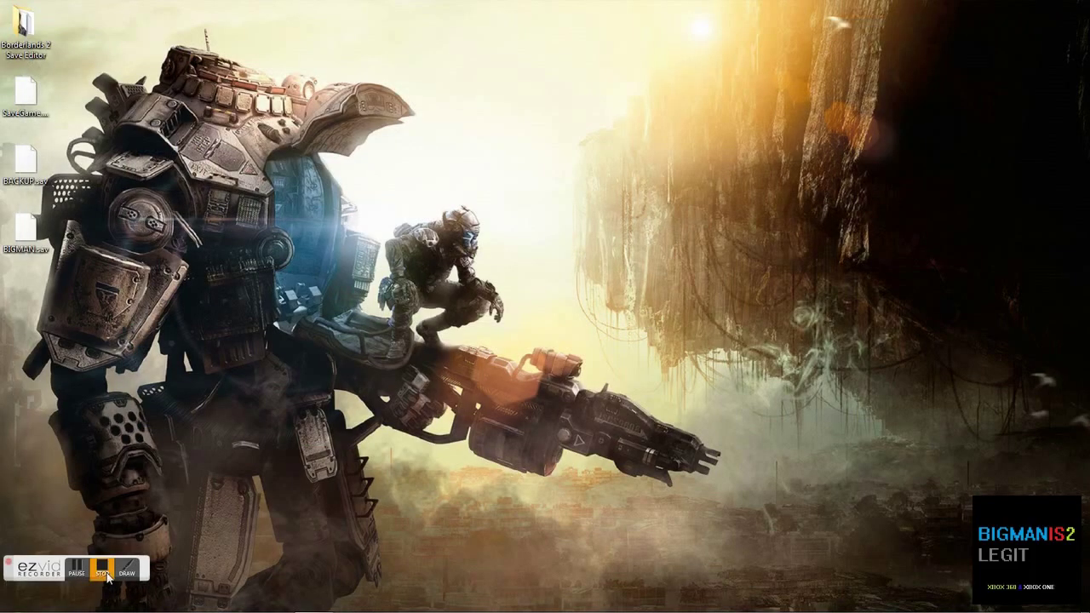